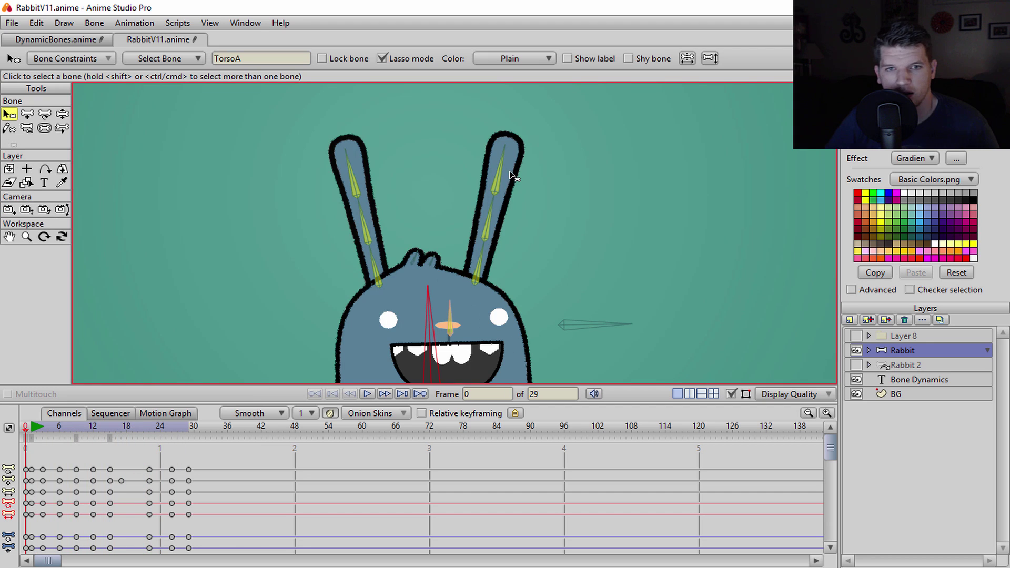
- Select ear bones LEarA and RearA and show their bone constraints with dynamics enabled
click(379, 266)
shift+click(475, 265)
key(ctrl+r)
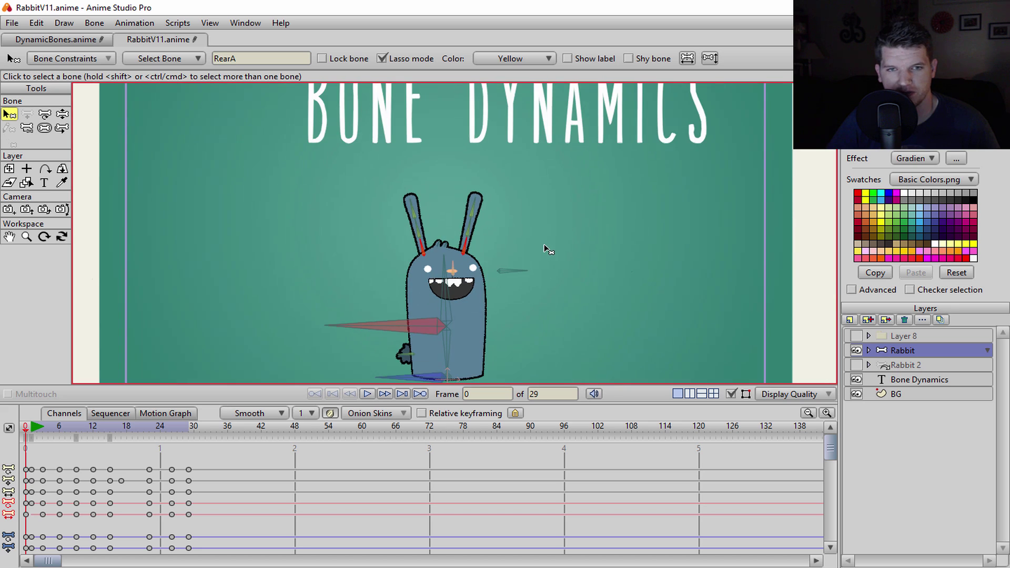
click(90, 59)
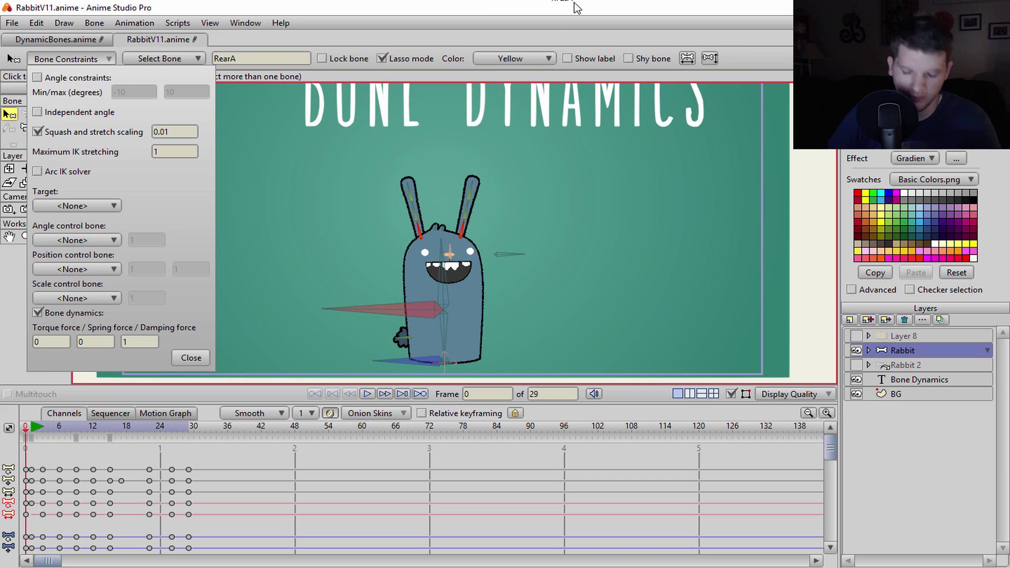
key(p)
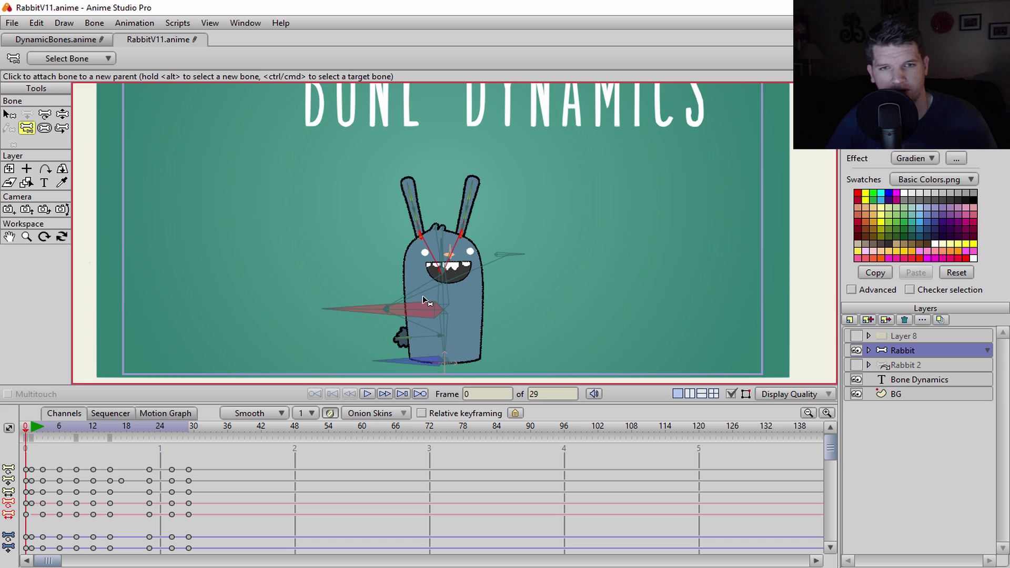
scroll(465, 208, up, 5)
scroll(468, 218, down, 2)
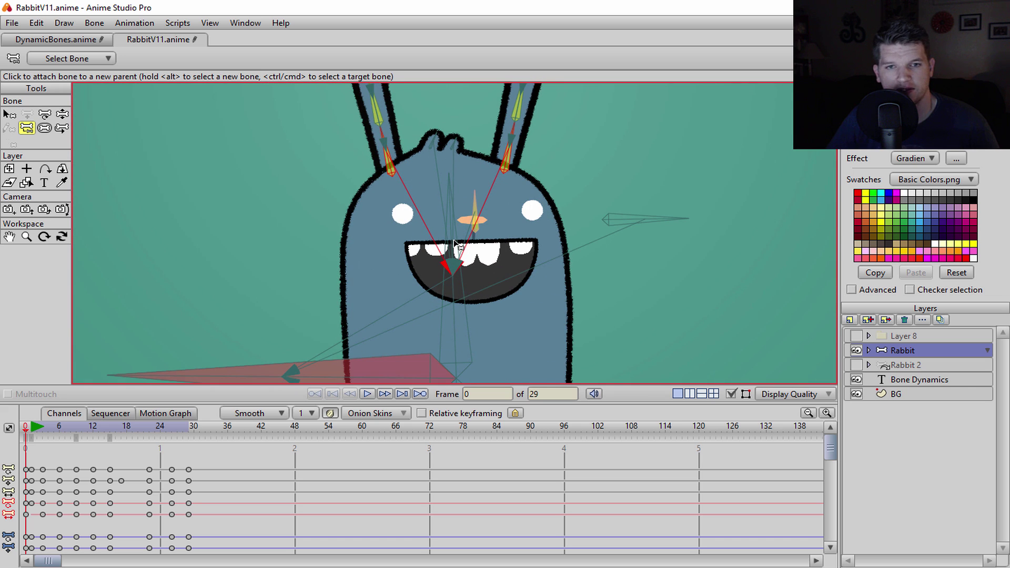
scroll(456, 247, down, 3)
key(z)
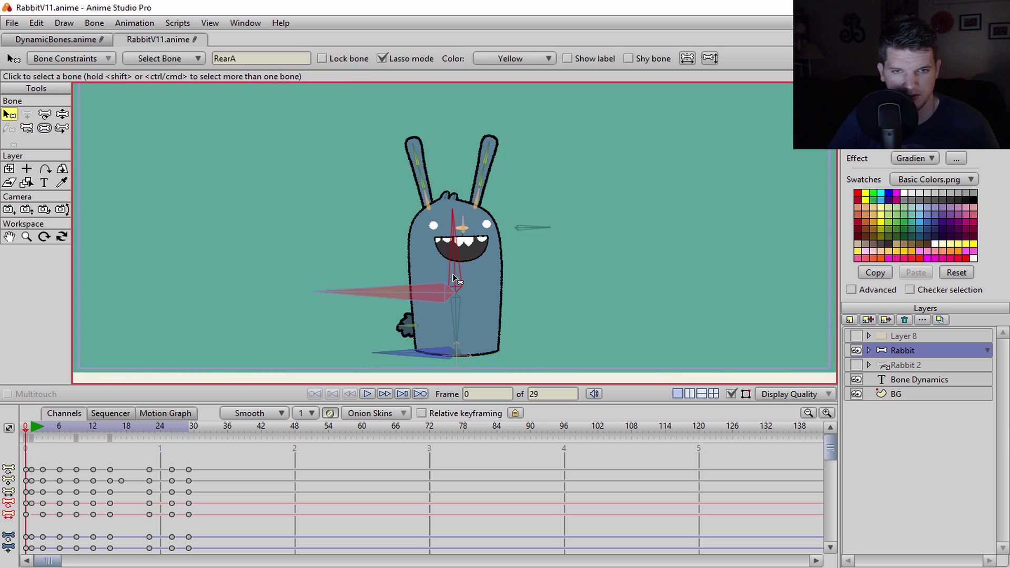
drag(25, 436, 42, 436)
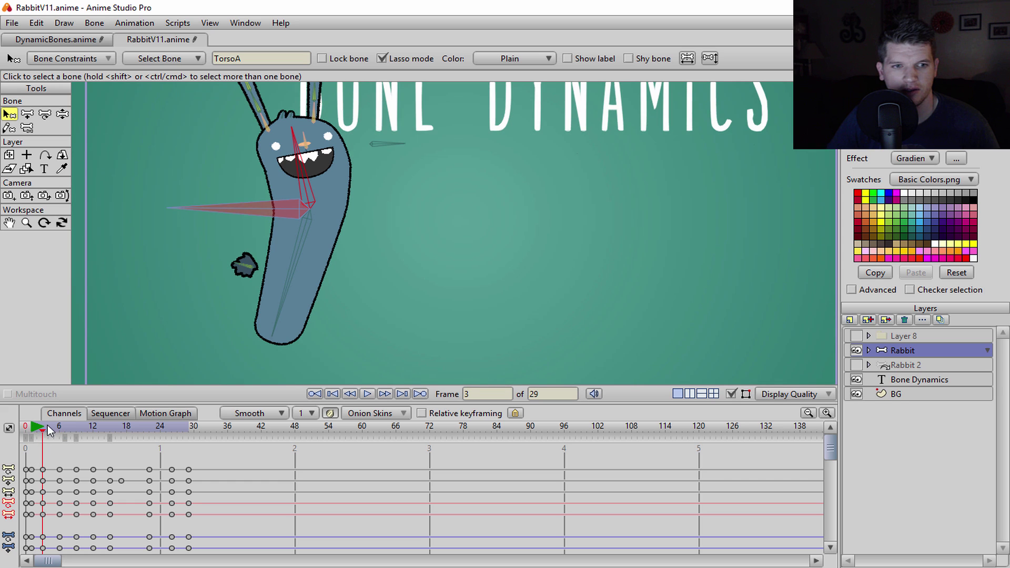
mouse_move(48, 429)
mouse_down()
mouse_move(110, 432)
mouse_move(31, 433)
mouse_move(42, 432)
mouse_up()
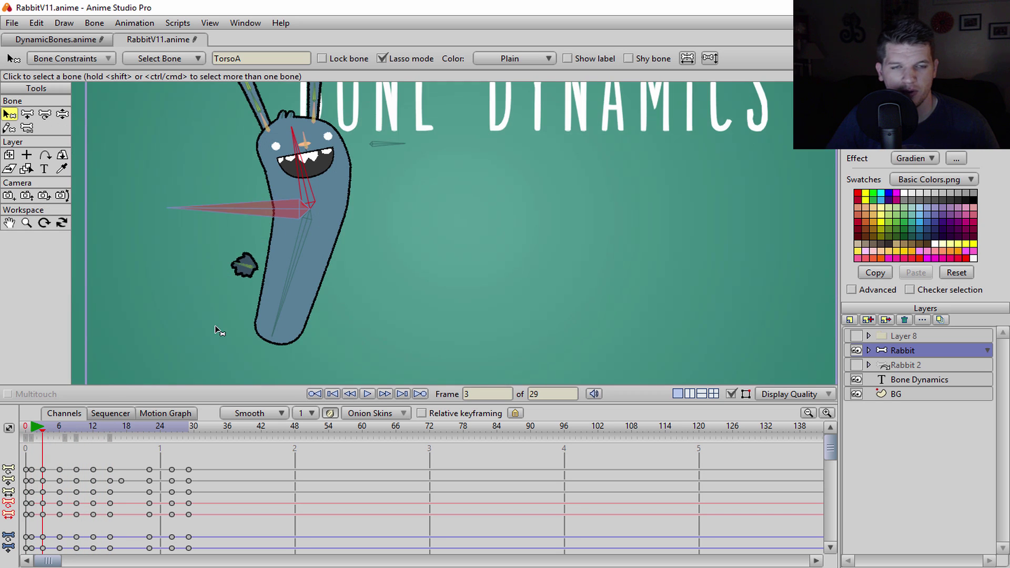
key(Home)
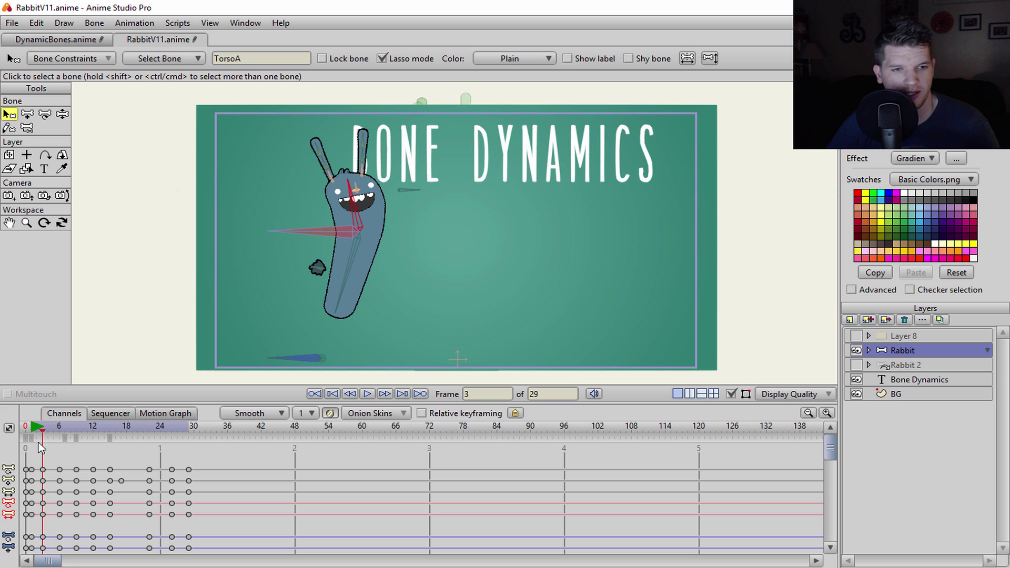
drag(43, 430, 63, 429)
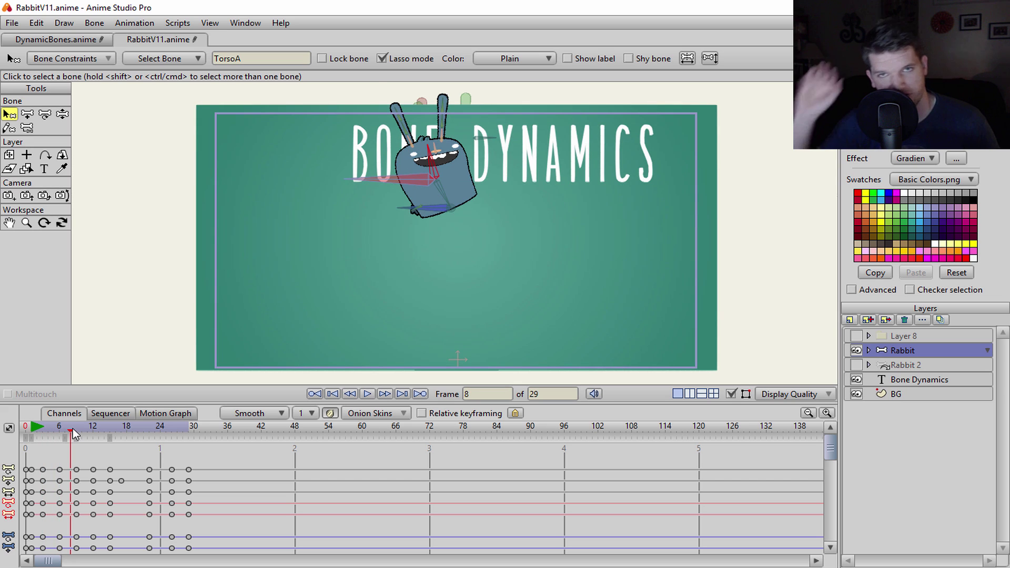
drag(73, 428, 109, 432)
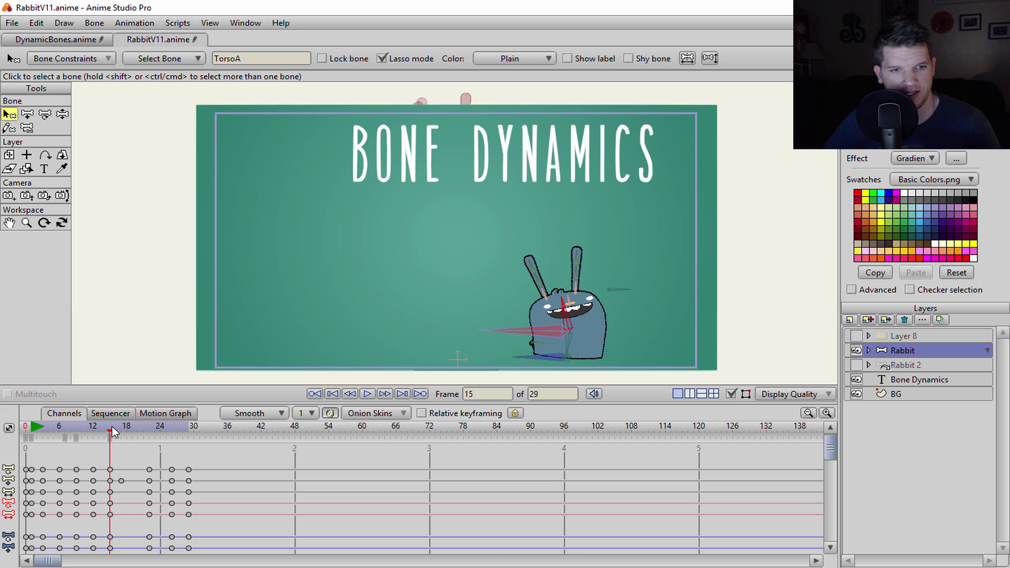
drag(108, 437, 147, 435)
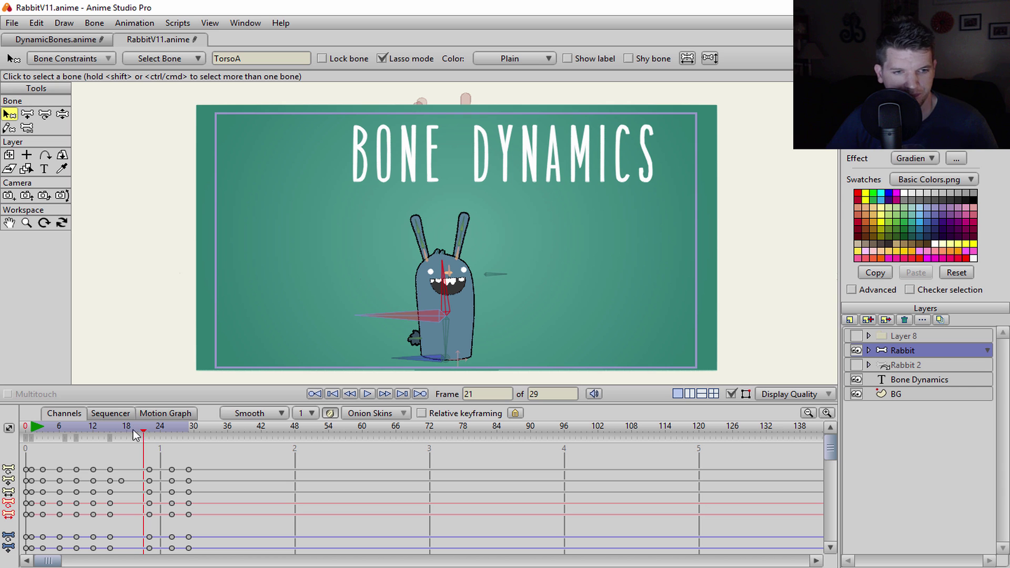
drag(136, 435, 38, 454)
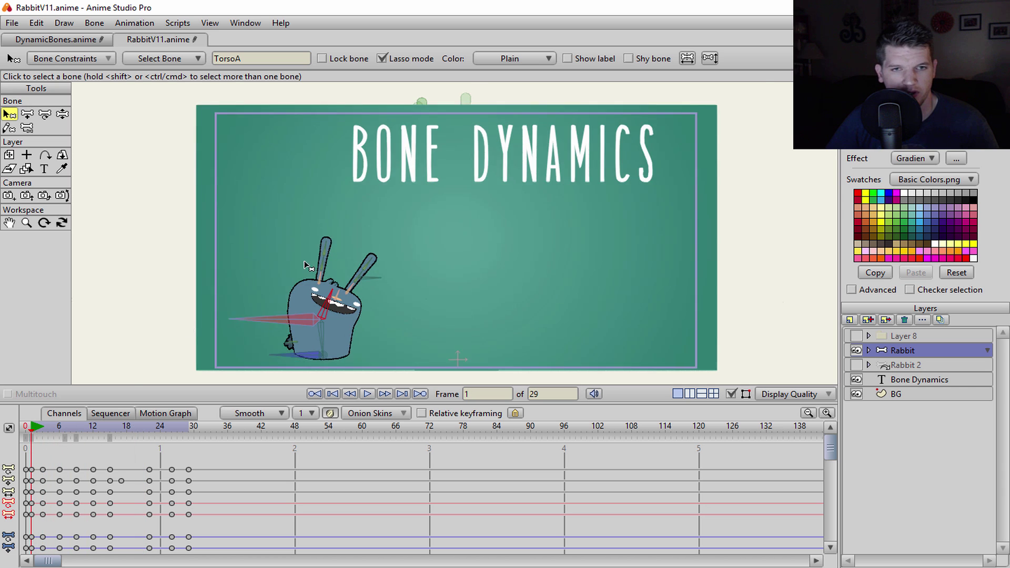
- Select RearA in the bone constraints, rewind to frame 0 and start the jump playing
scroll(311, 266, up, 1)
scroll(311, 266, down, 2)
scroll(318, 261, up, 1)
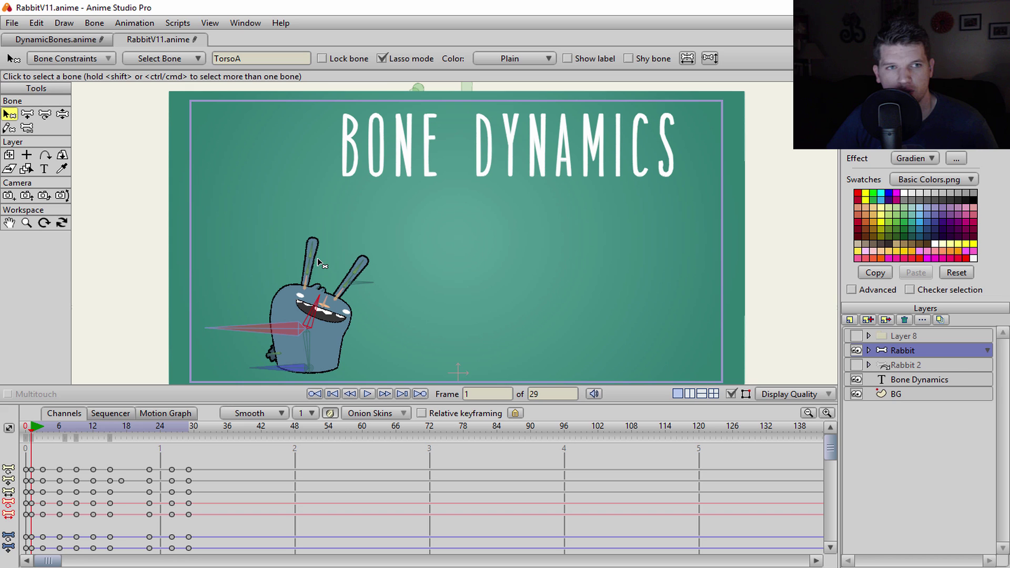
click(94, 59)
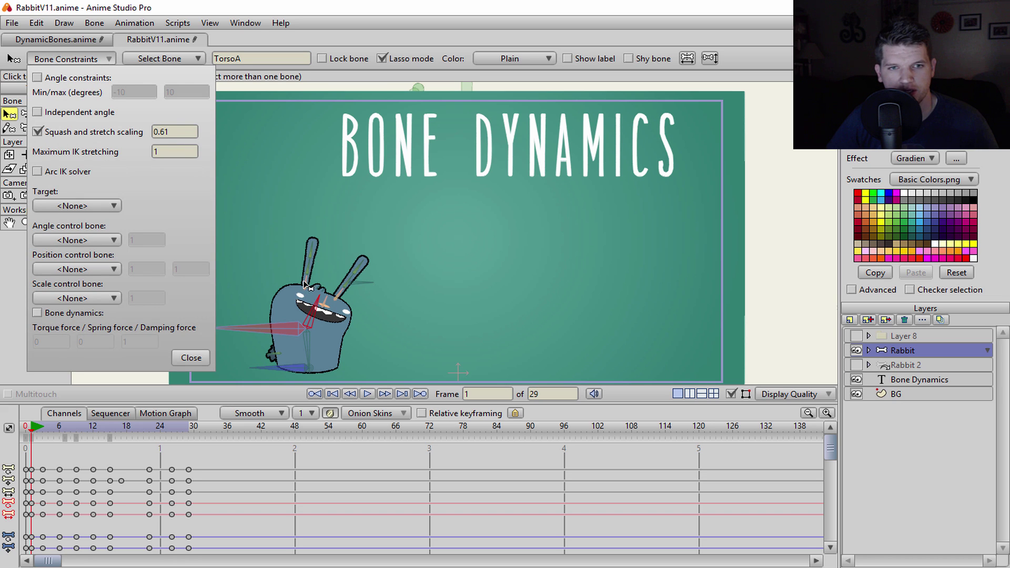
click(339, 294)
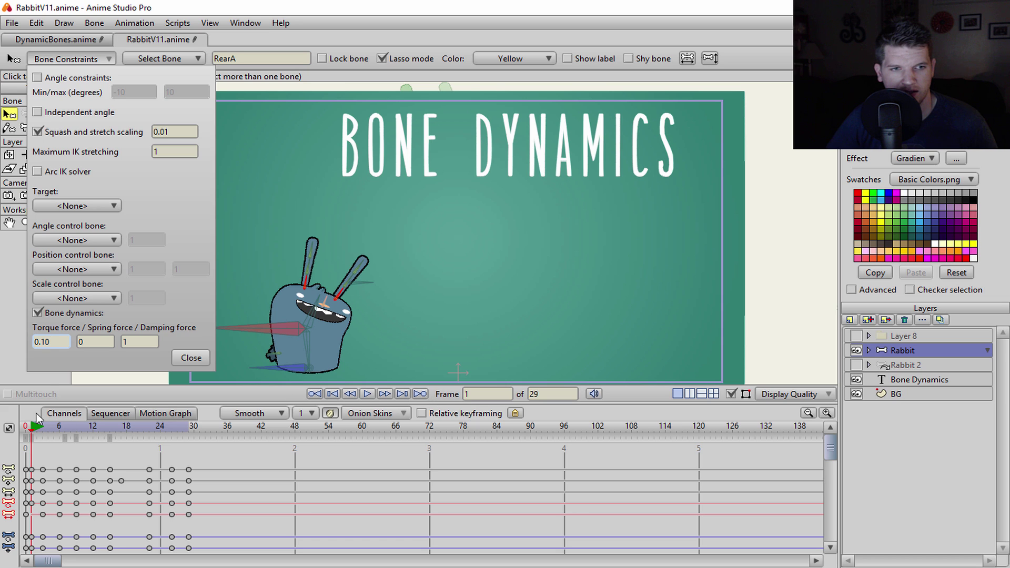
click(29, 430)
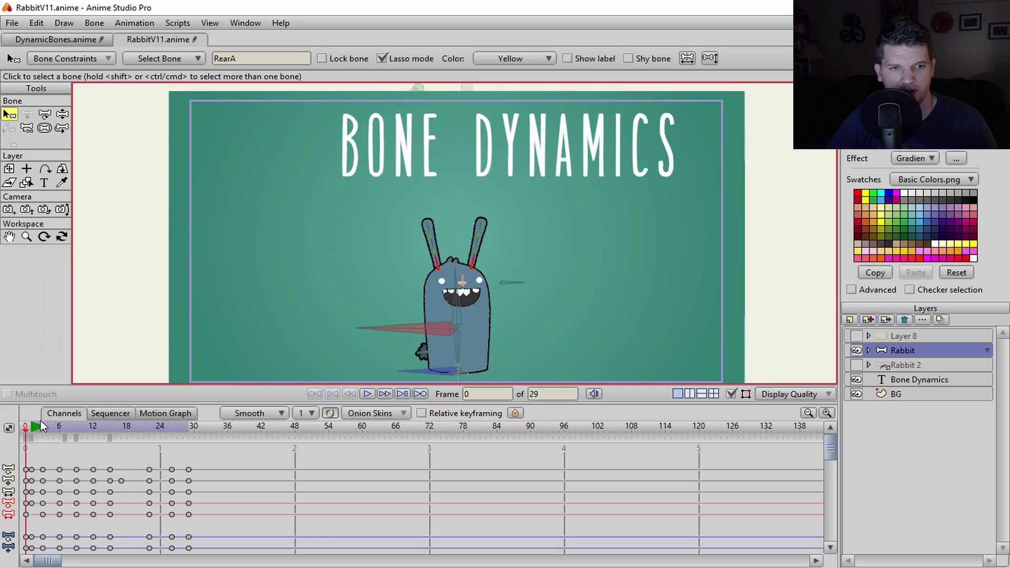
click(368, 395)
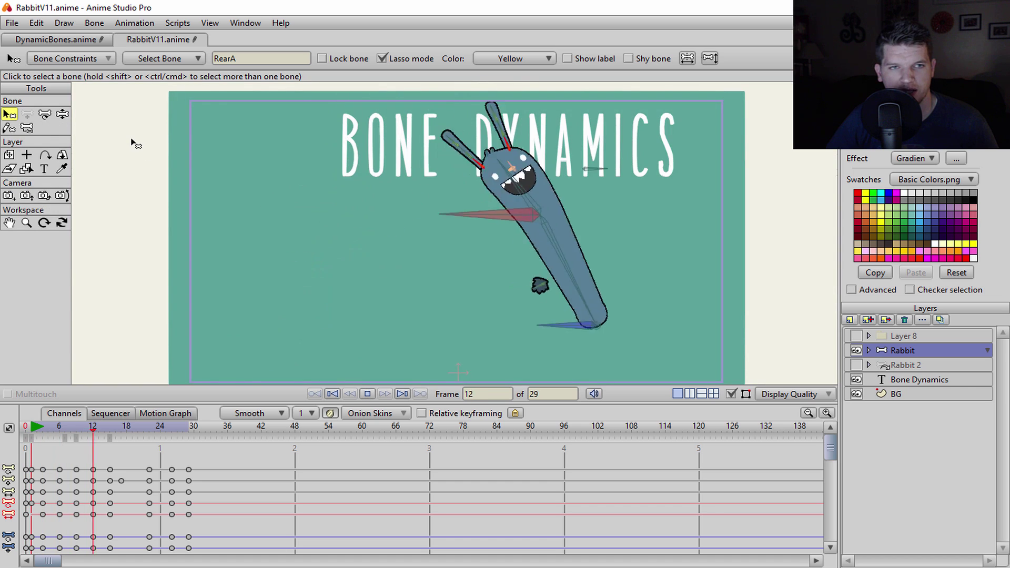
- Set the ear bones' torque force to 0.10, then to 0.20
click(102, 58)
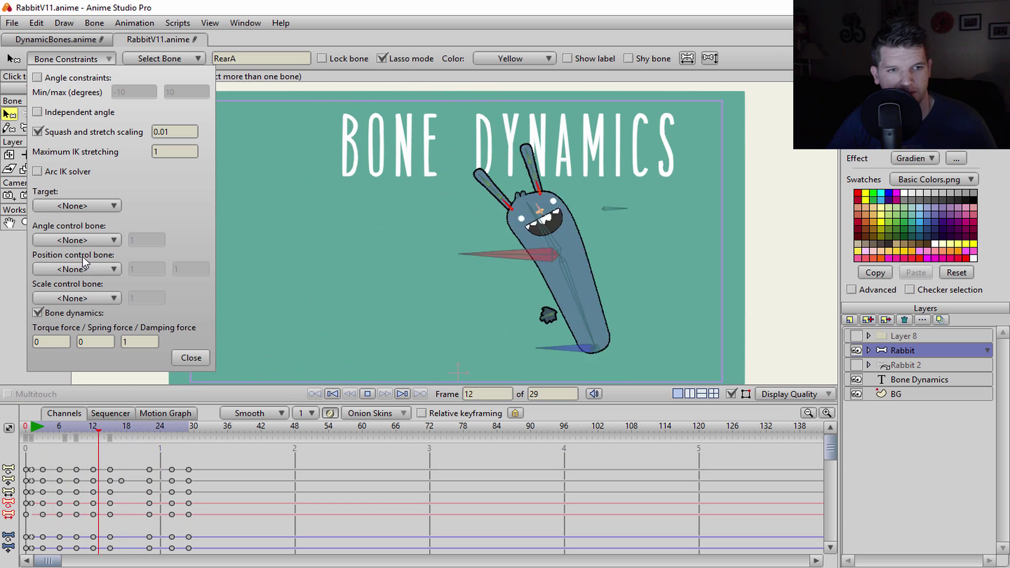
double_click(52, 341)
text(0.10)
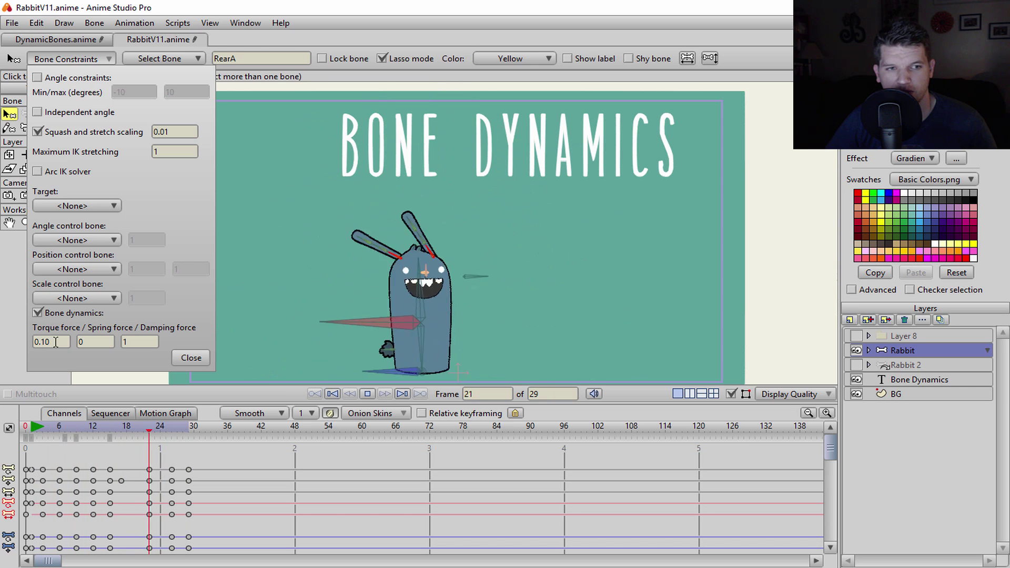
double_click(56, 342)
text(0.2)
key(Return)
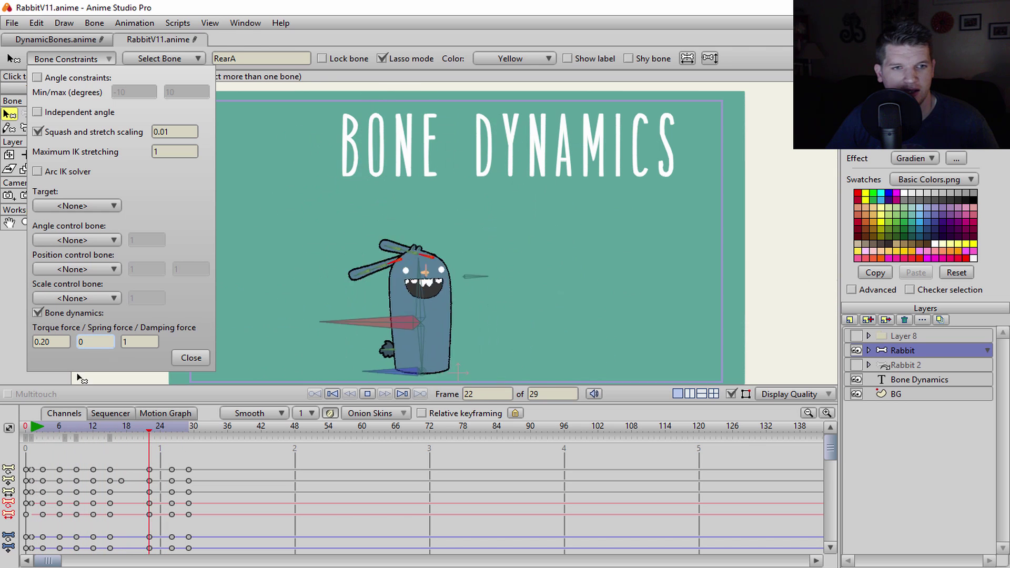
- Try spring force values 0.10, 0.20 and 0.60 before settling on 0.80
text(.10)
key(BackSpace)
key(BackSpace)
text(20)
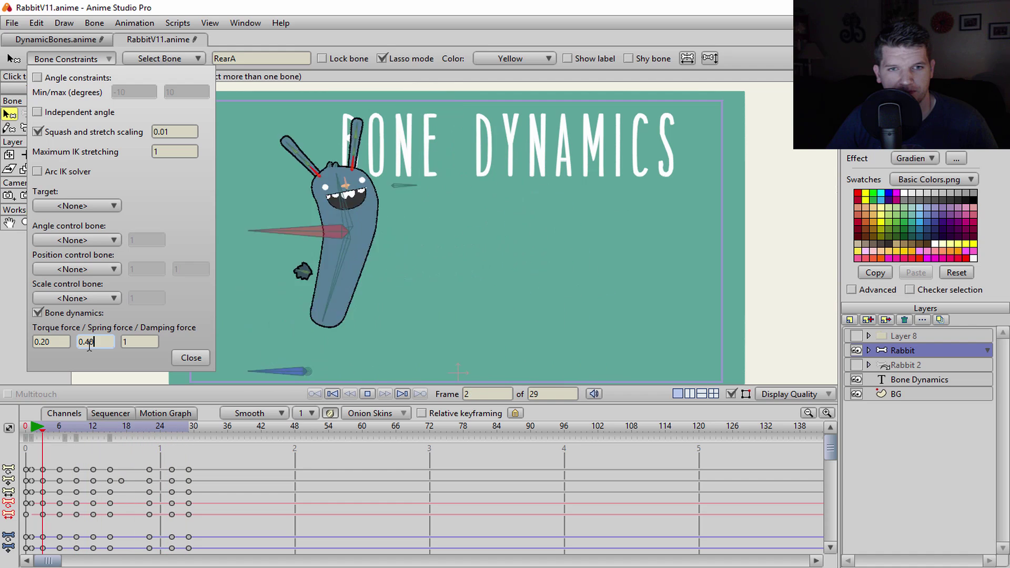
key(BackSpace)
key(BackSpace)
text(60)
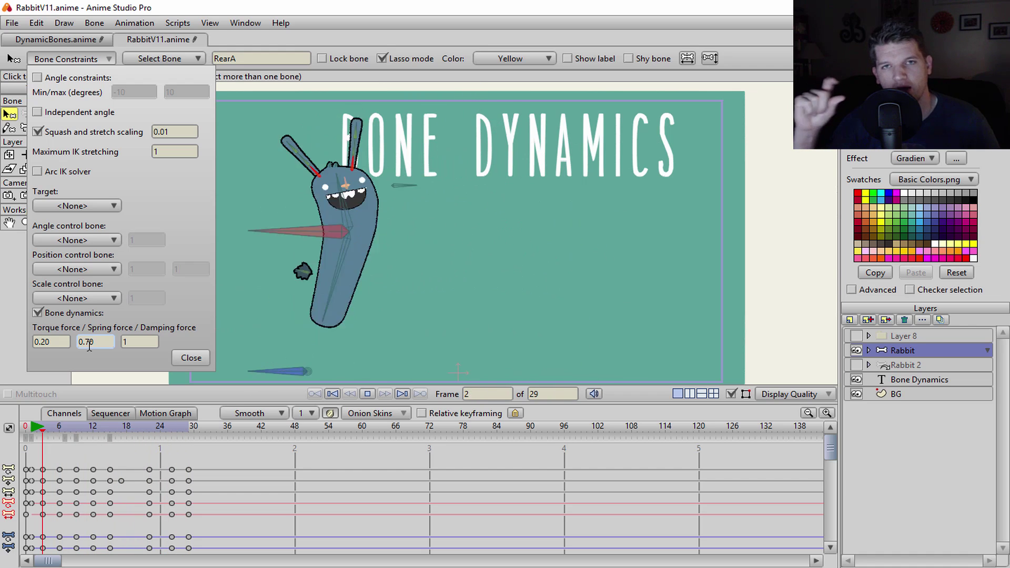
key(BackSpace)
text(8)
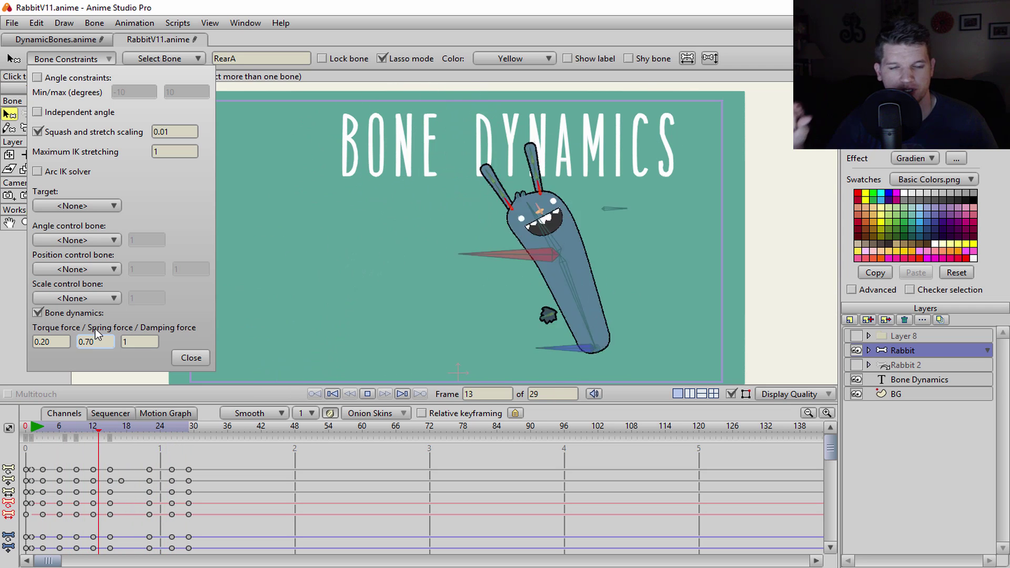
key(BackSpace)
key(BackSpace)
text(80)
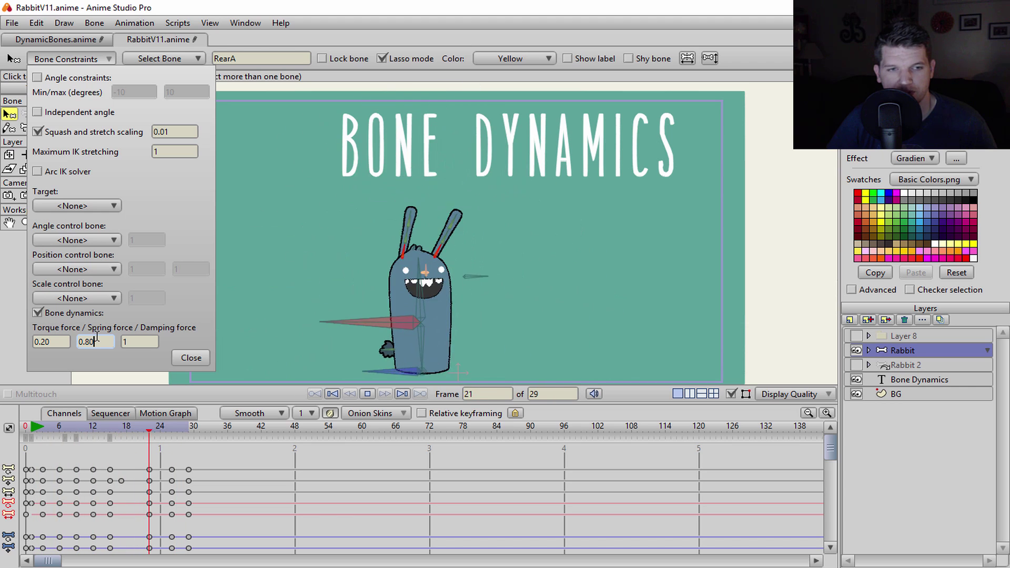
- Try damping force values 0.70, 0.30 and 0.40, then settle on 0.80
double_click(139, 343)
text(0.70)
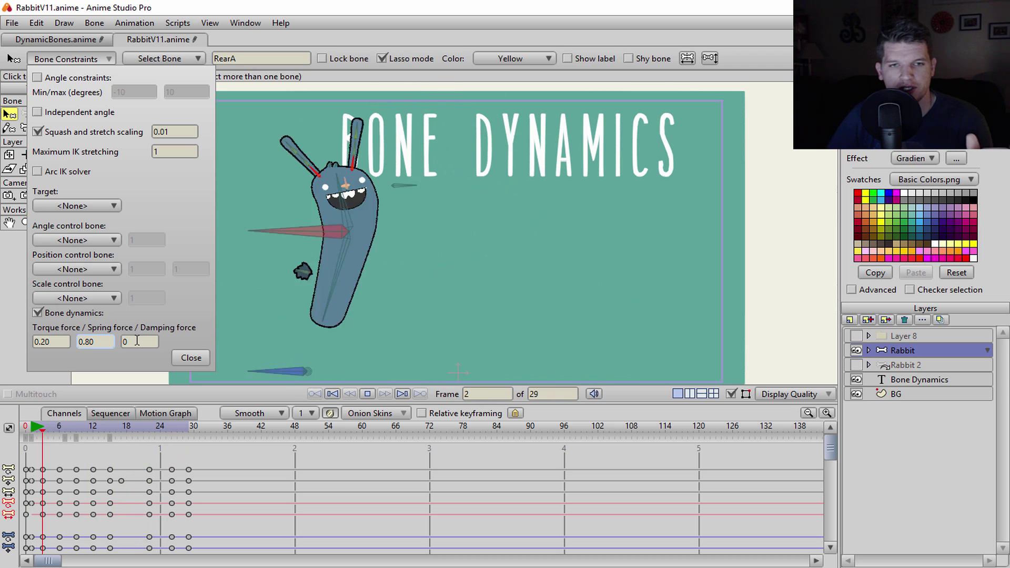
click(137, 341)
text(.30)
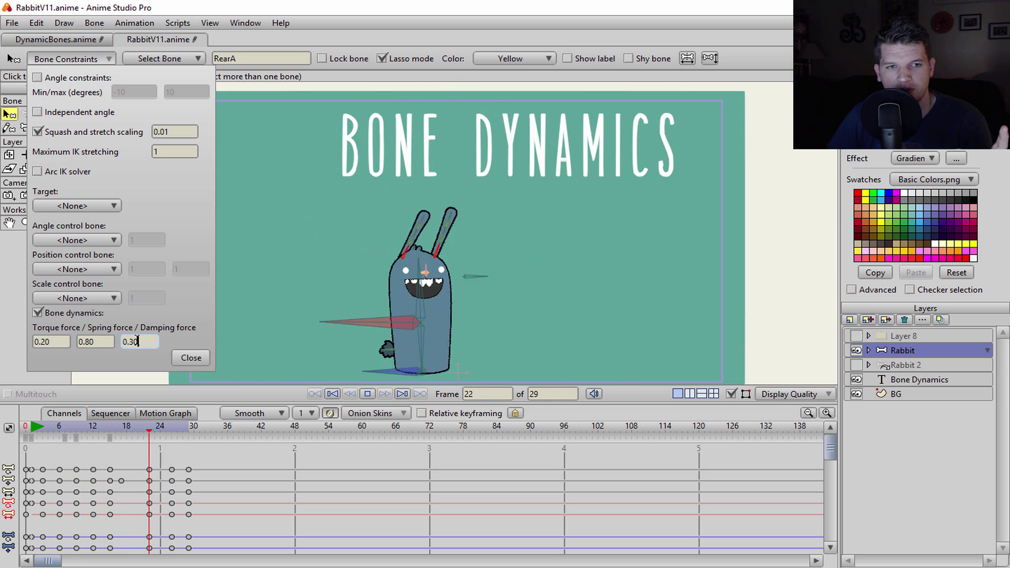
key(BackSpace)
key(BackSpace)
text(40)
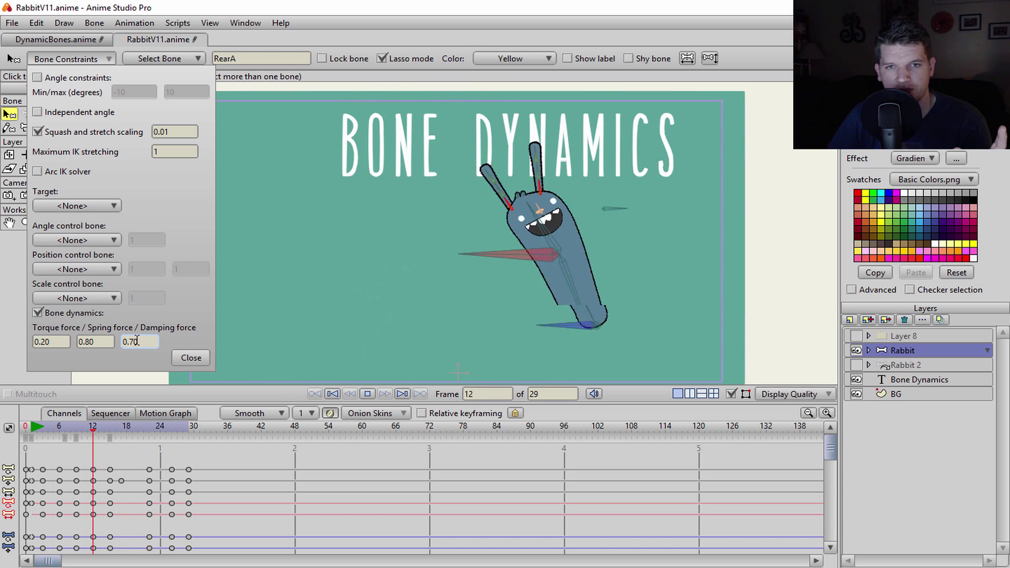
key(BackSpace)
key(BackSpace)
text(80)
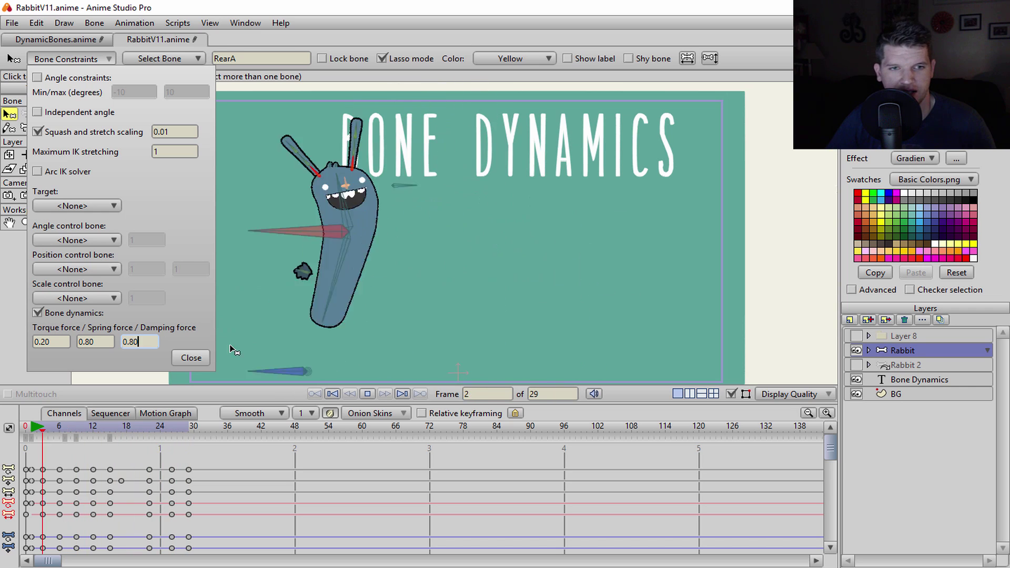
- Select the REarB ear bone and turn on its bone dynamics
click(192, 357)
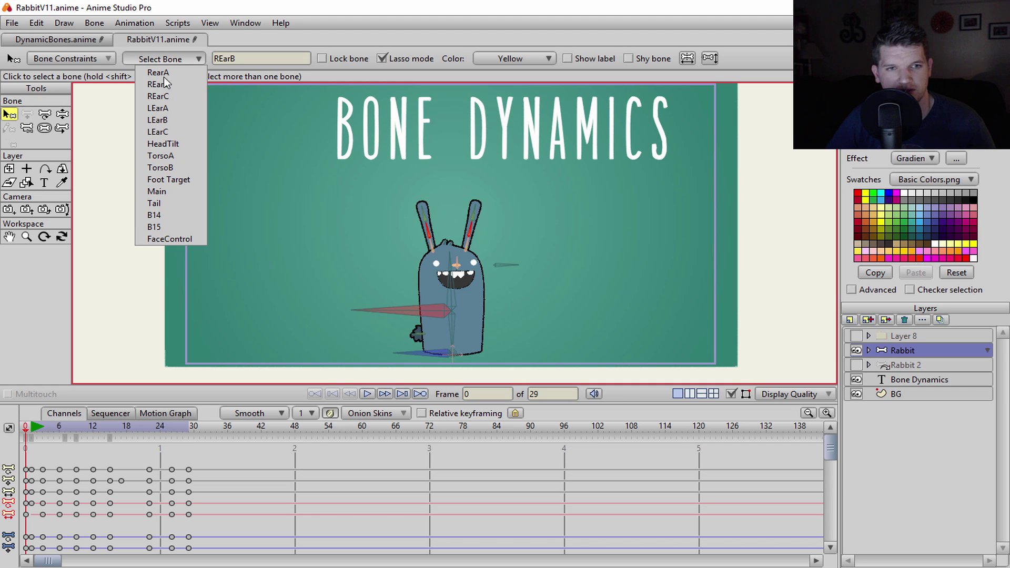
click(367, 394)
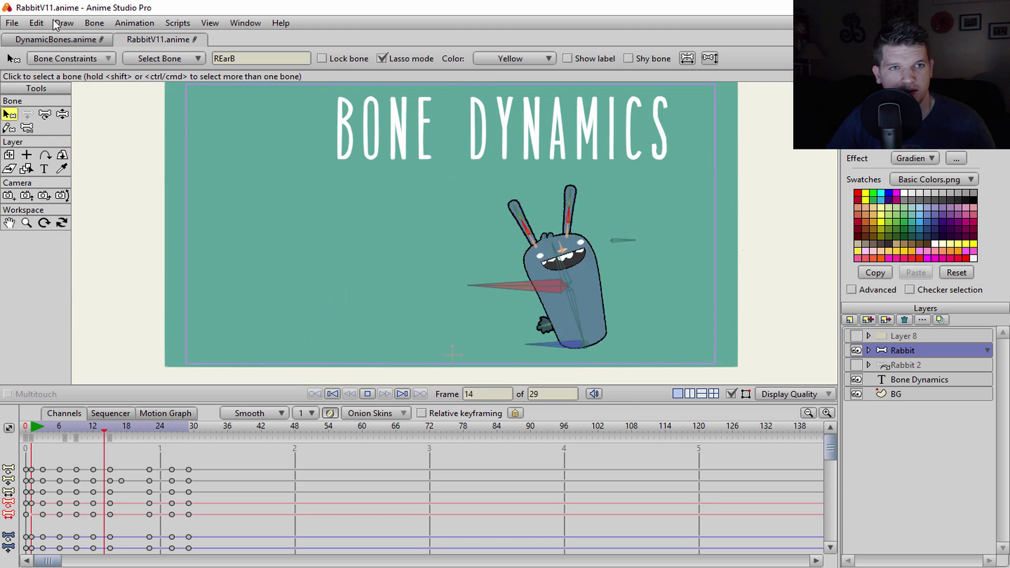
click(82, 58)
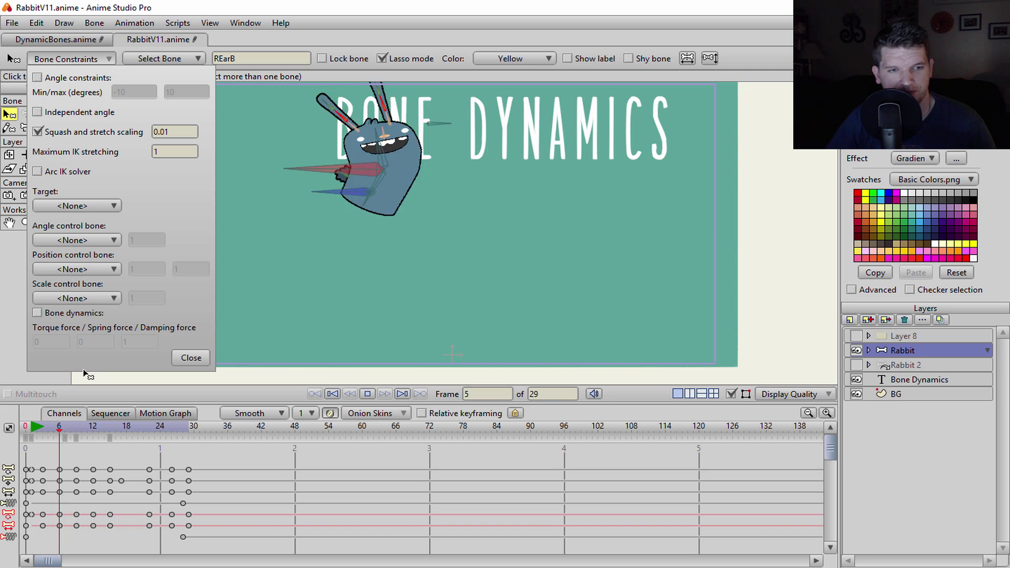
click(56, 311)
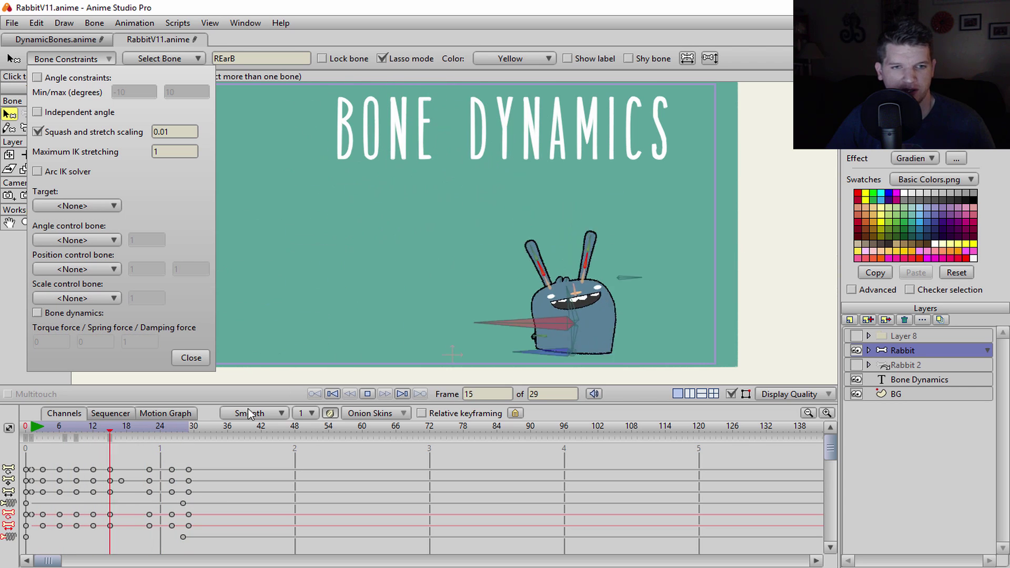
- Stop playback and scrub through the jump frames to check the ear's swing
click(190, 357)
key(space)
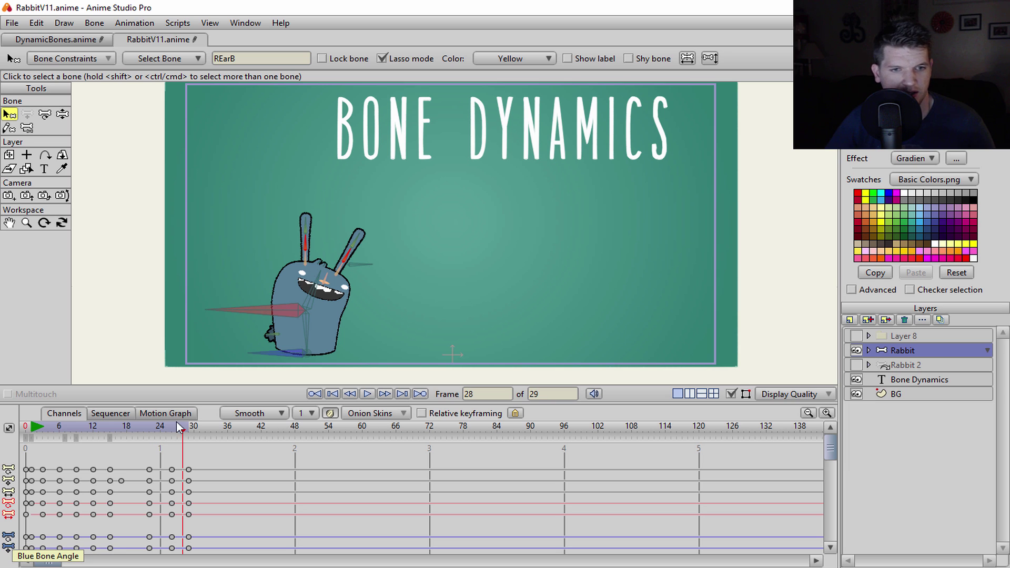
drag(184, 434, 27, 458)
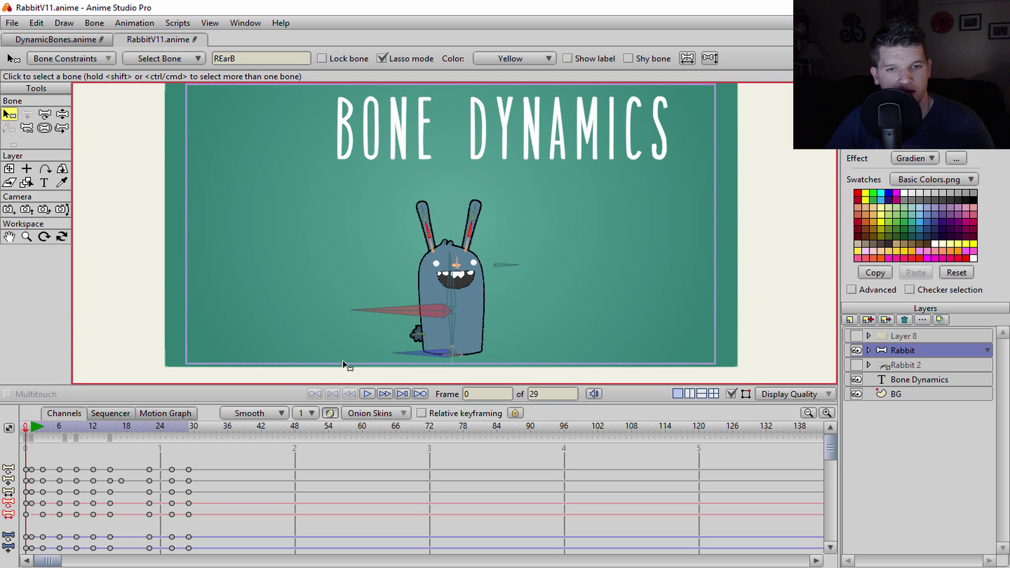
click(68, 59)
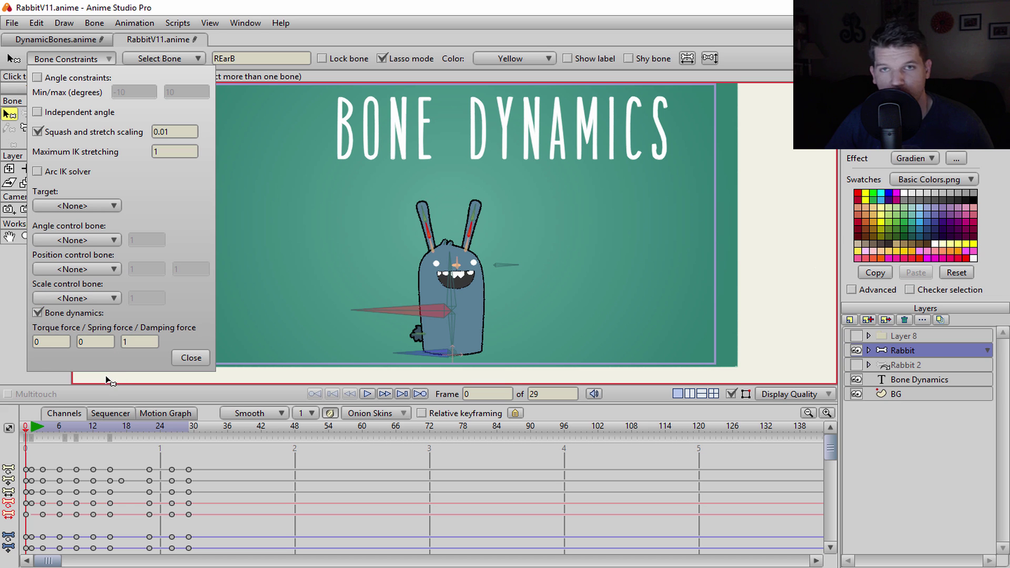
- Play the jump and try REarB torque force values 0.20 and 0.30
click(368, 394)
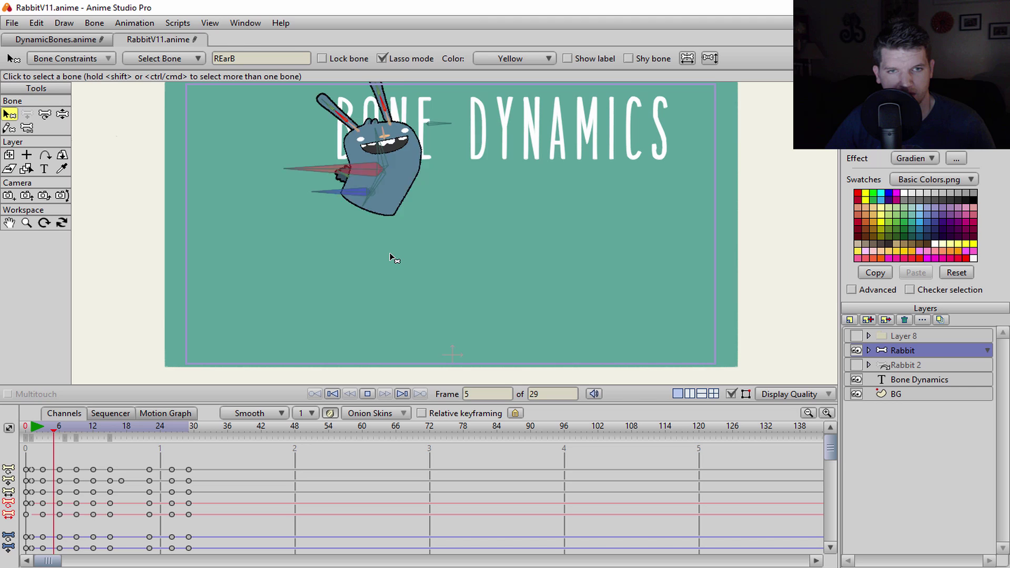
click(87, 55)
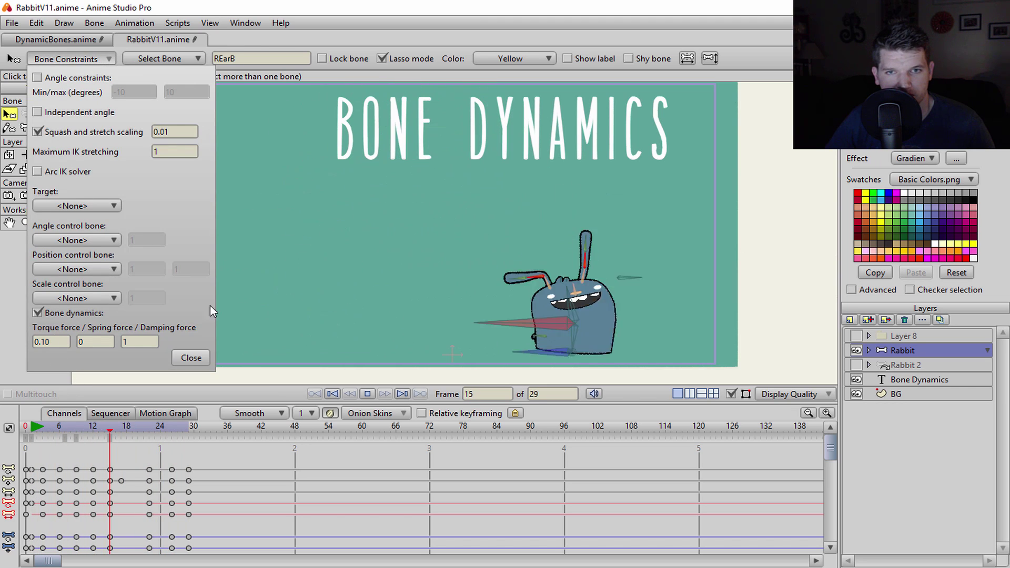
double_click(59, 342)
text(0.2)
key(Return)
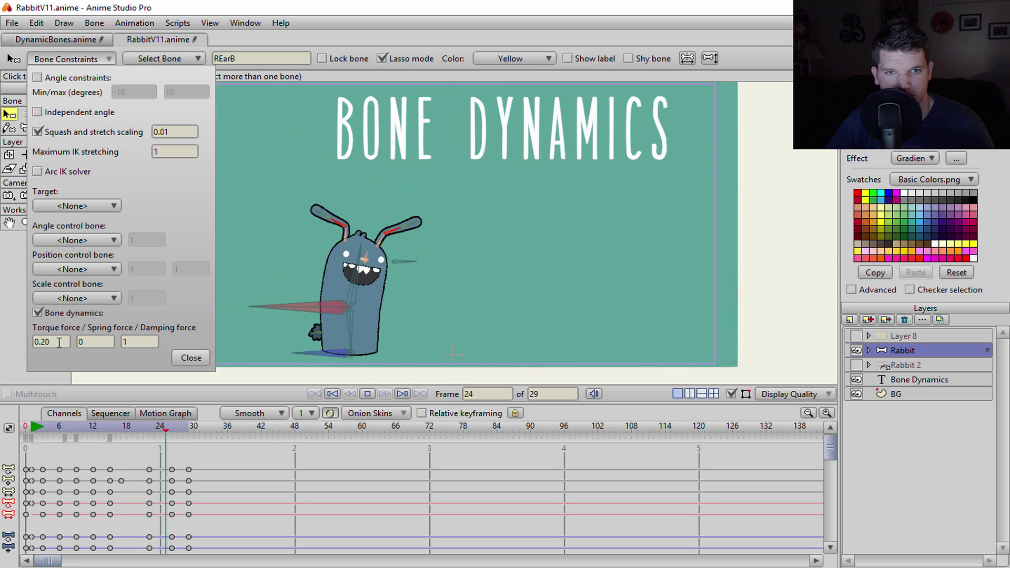
double_click(59, 342)
text(0.3)
key(Return)
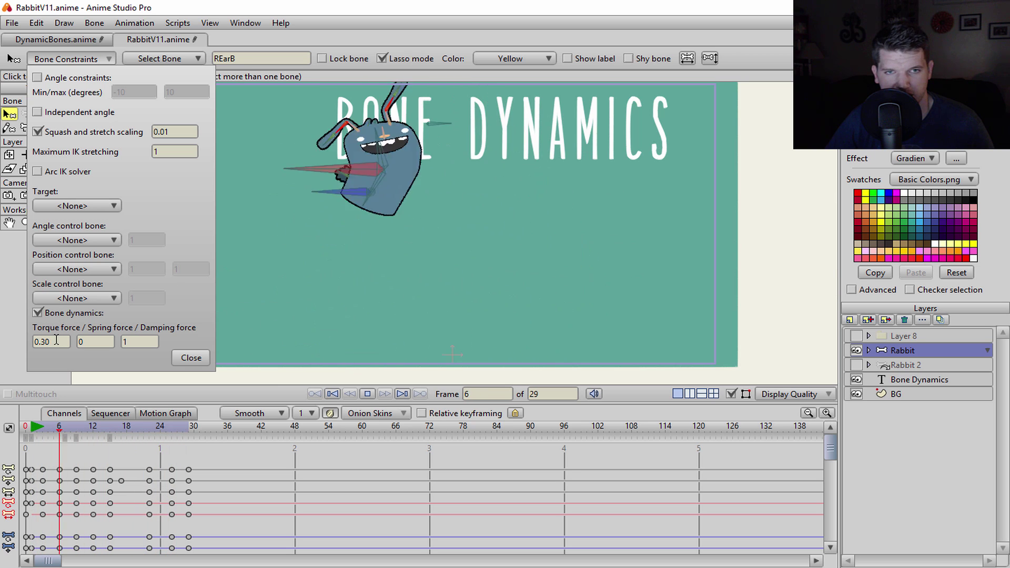
- Fine-tune REarB's dynamics to torque 0.20, spring 0.60 and damping 0.20 while the hop loops
scroll(56, 339, up, 1)
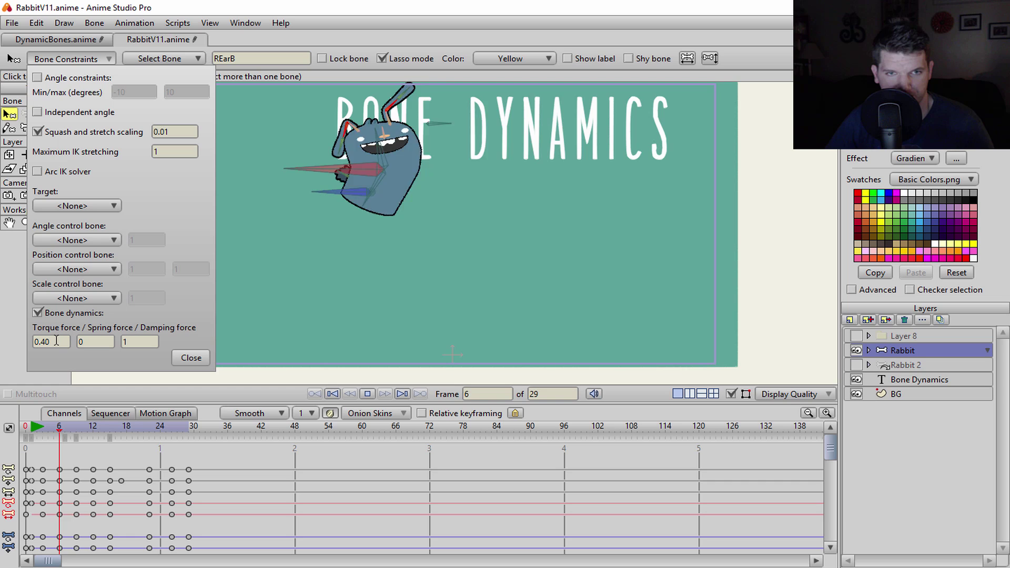
scroll(56, 341, down, 1)
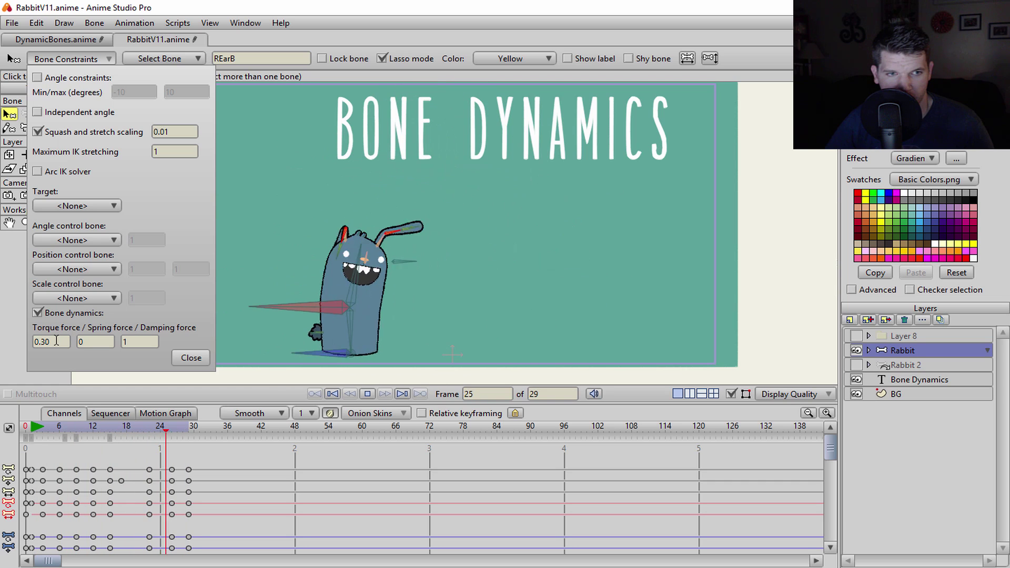
scroll(56, 341, down, 1)
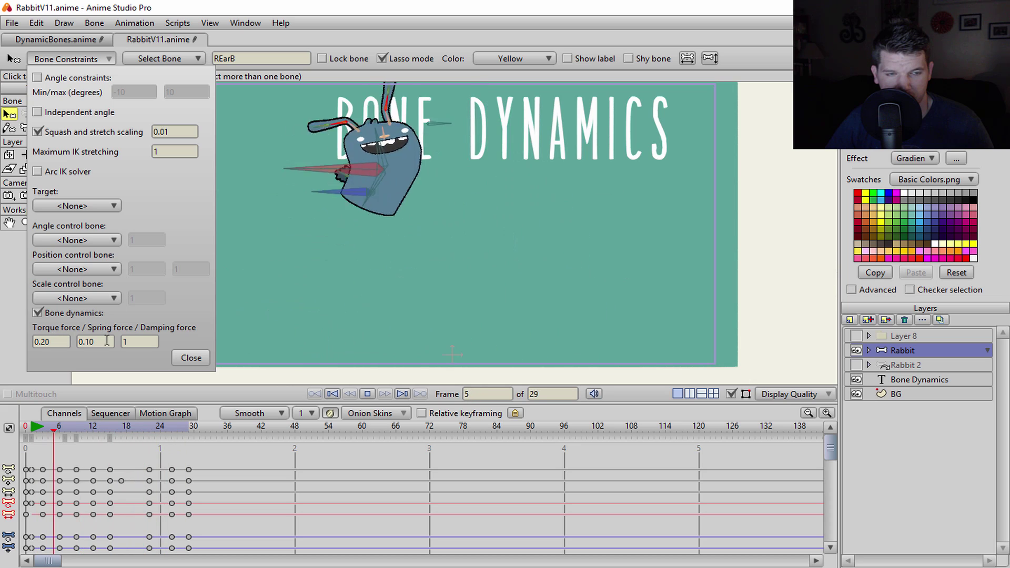
scroll(106, 340, up, 3)
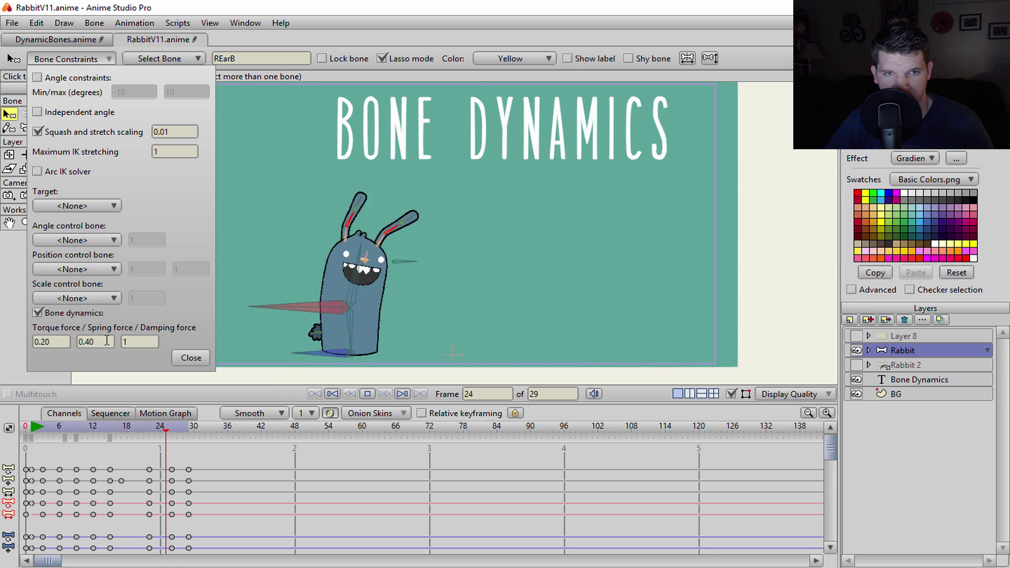
scroll(106, 341, up, 1)
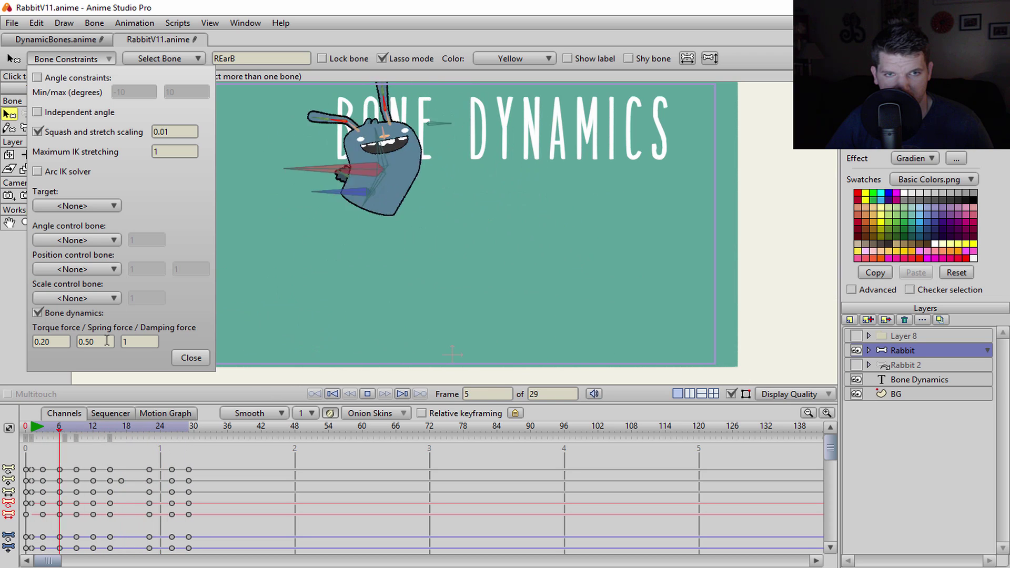
scroll(388, 256, down, 2)
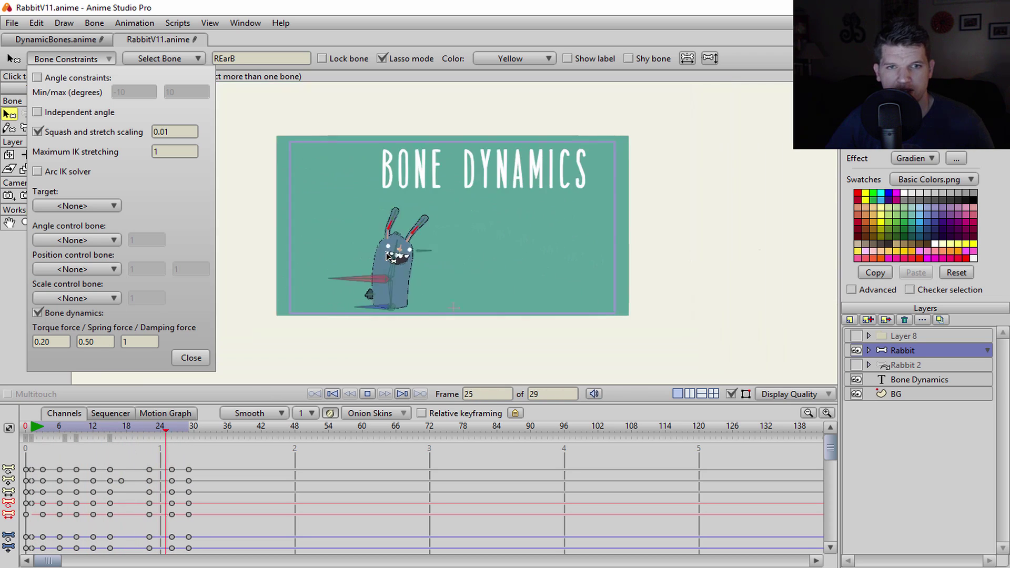
scroll(387, 257, up, 1)
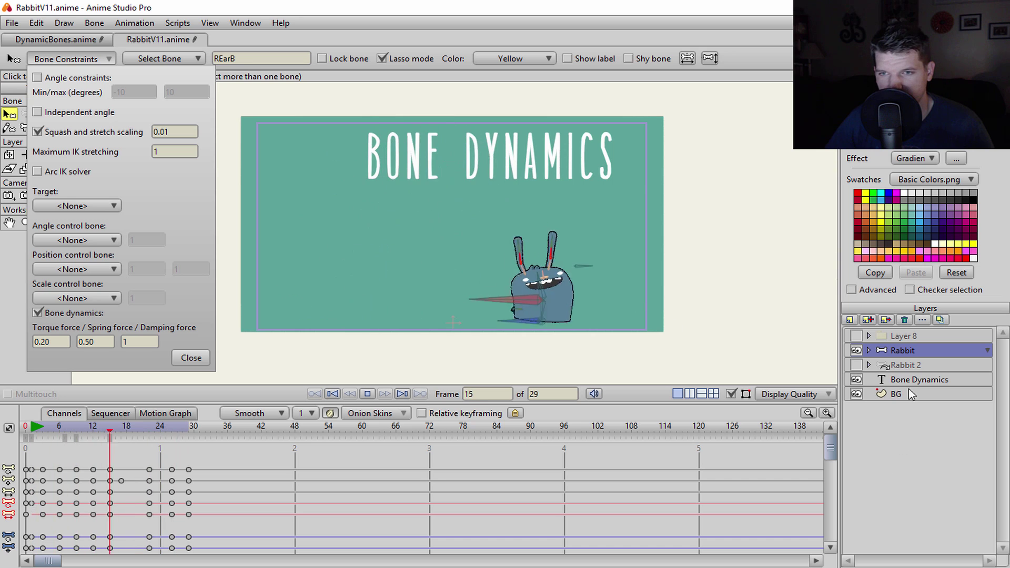
scroll(436, 308, up, 2)
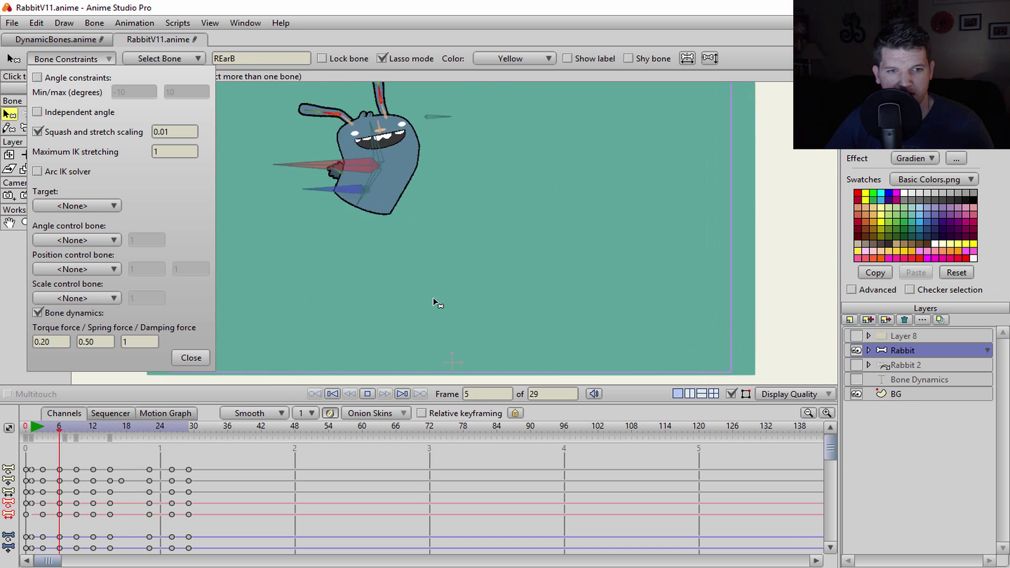
scroll(423, 287, down, 3)
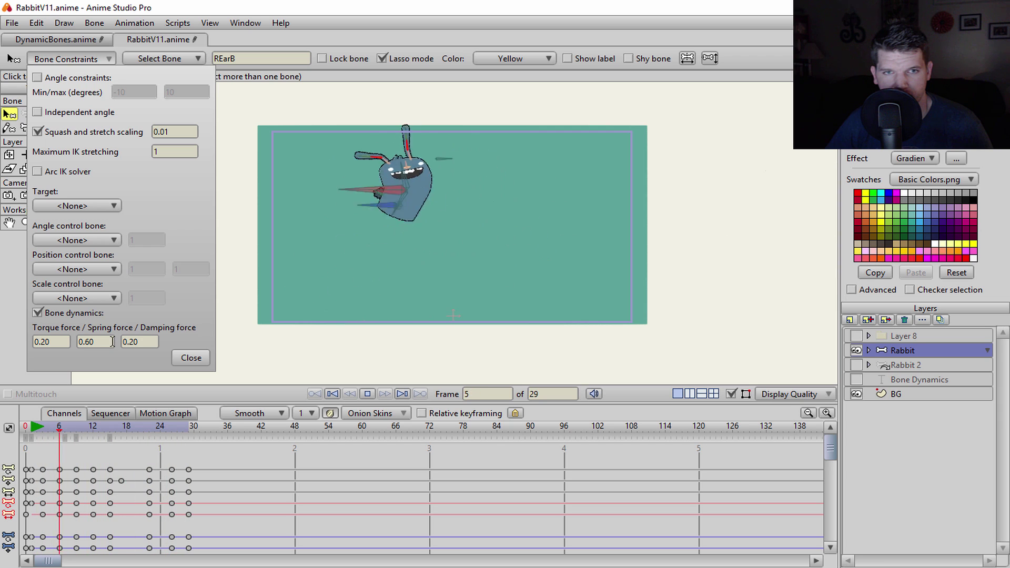
scroll(112, 342, down, 1)
scroll(103, 342, up, 1)
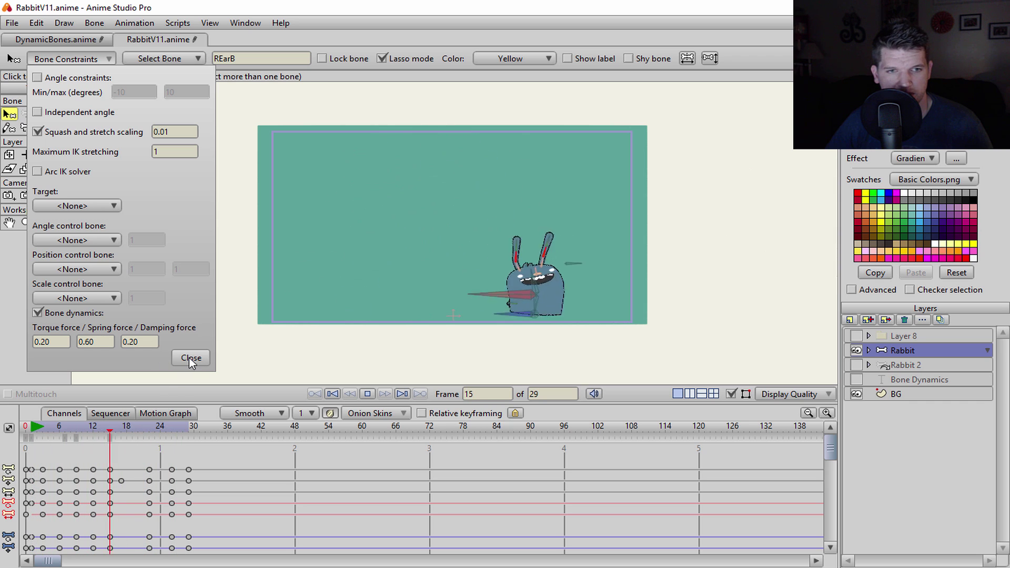
- Stop playback, close the constraint settings and rewind to frame 0
click(368, 394)
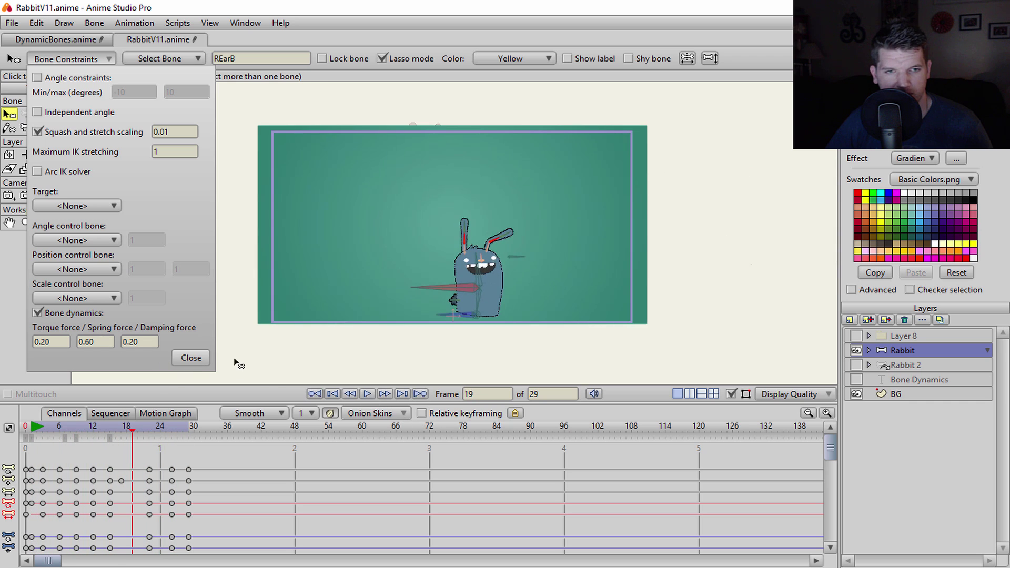
click(188, 358)
click(315, 394)
scroll(453, 153, up, 4)
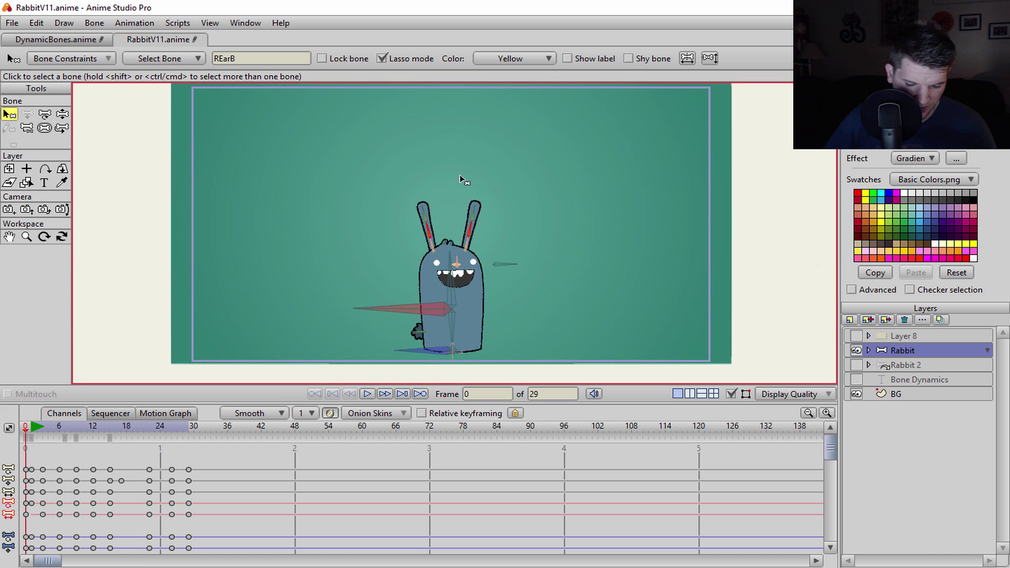
- Select the top ear bone REarC and bring up its constraints with the jump playing
click(427, 216)
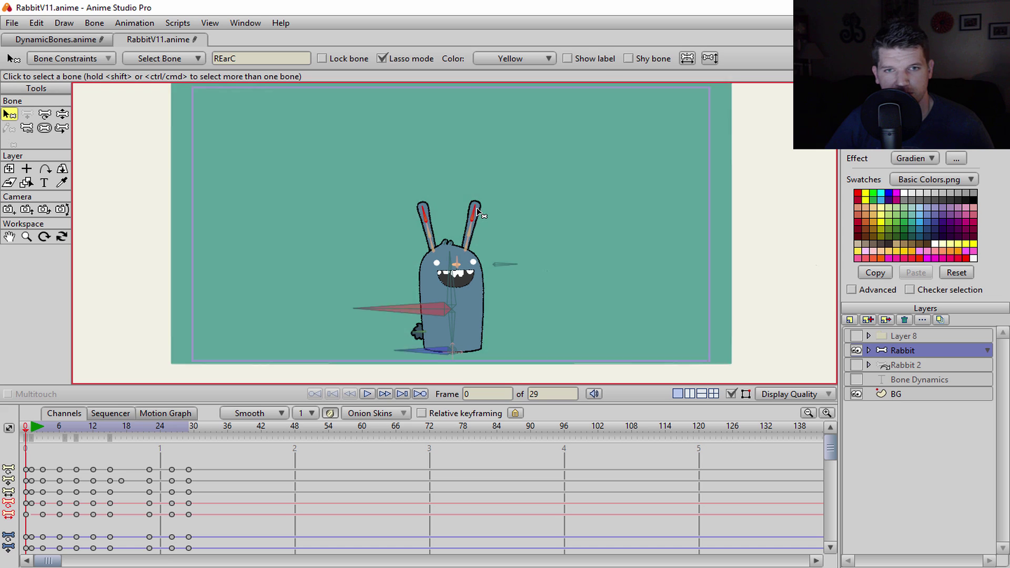
click(474, 213)
click(87, 59)
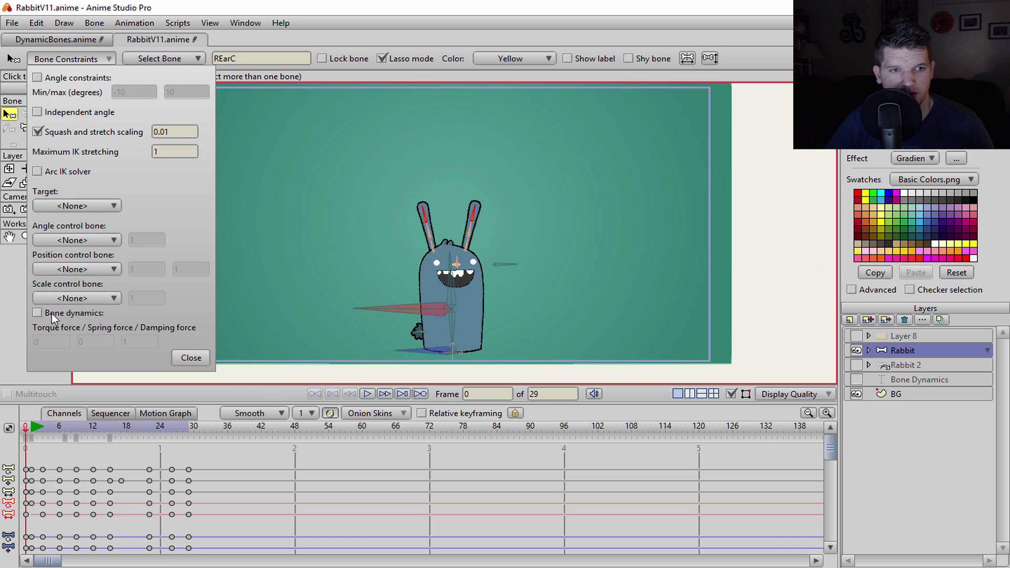
click(367, 394)
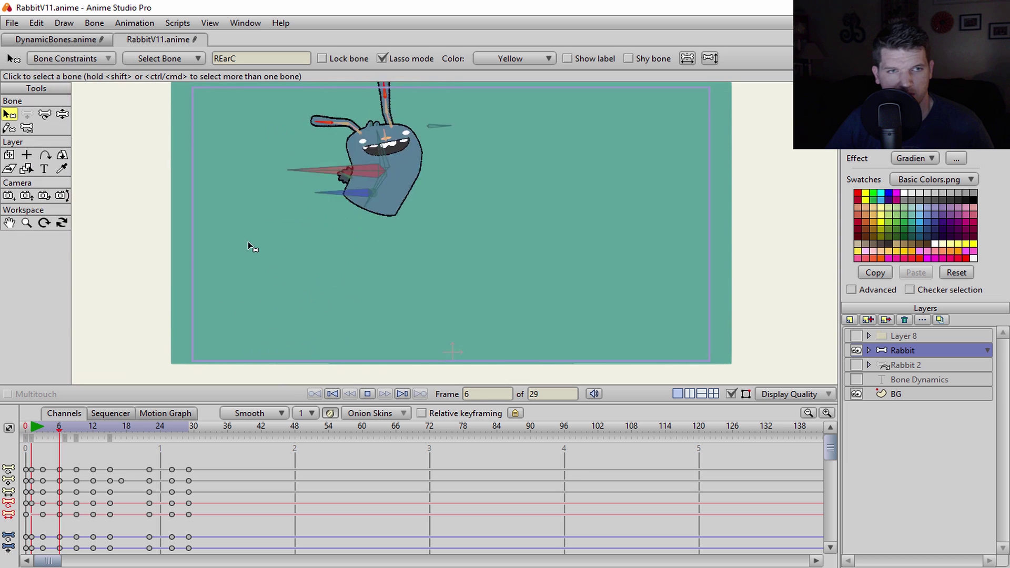
click(78, 57)
- Raise REarC's torque force through 0.30 and 0.40 to 0.50
click(53, 342)
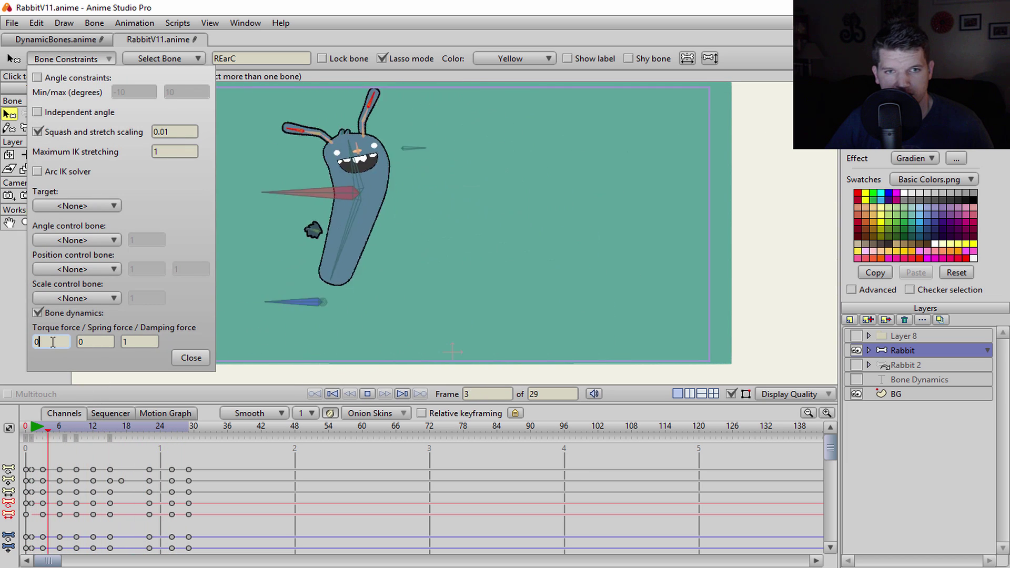
text(.30)
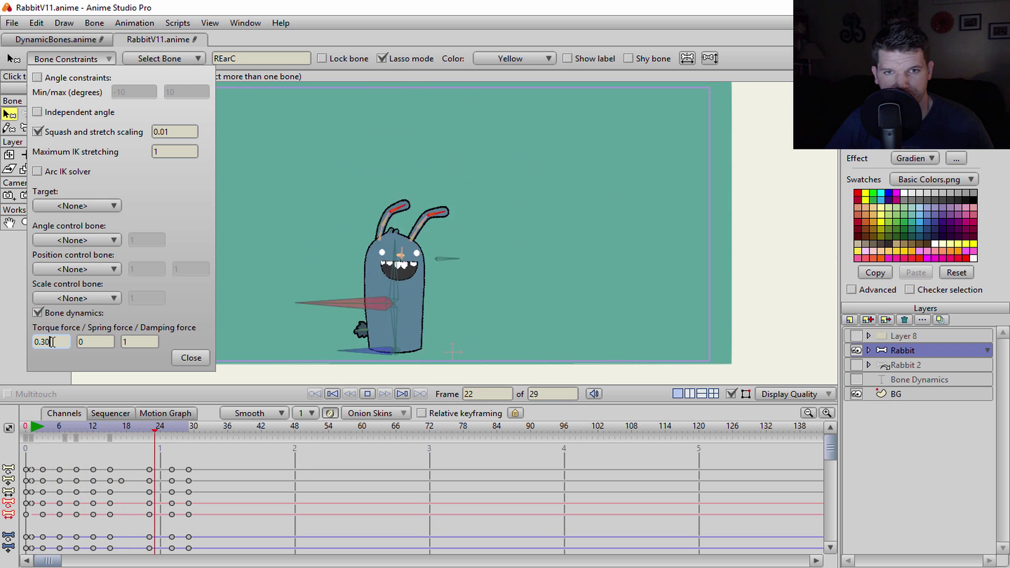
key(BackSpace)
key(BackSpace)
text(40)
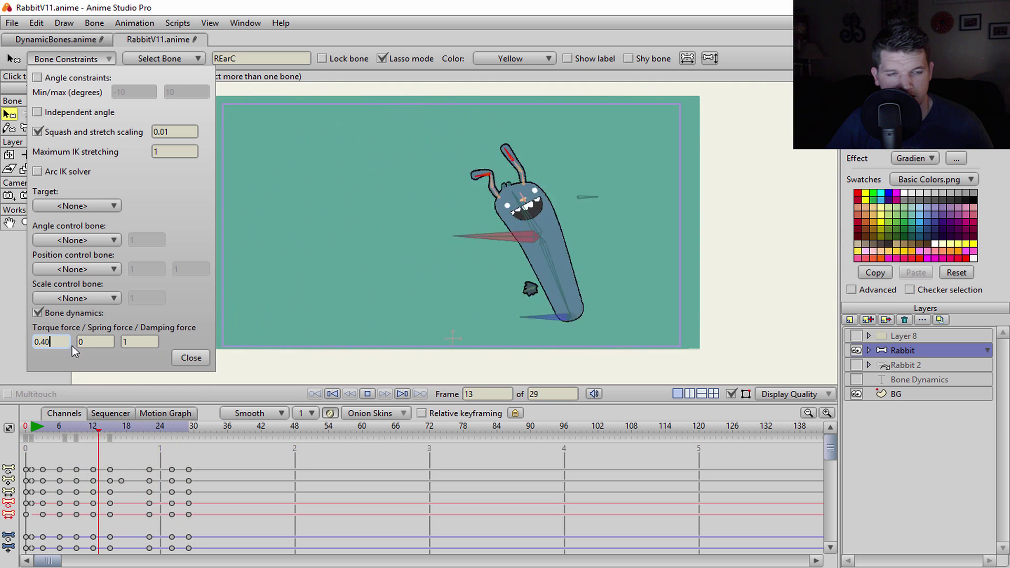
key(BackSpace)
key(BackSpace)
text(50)
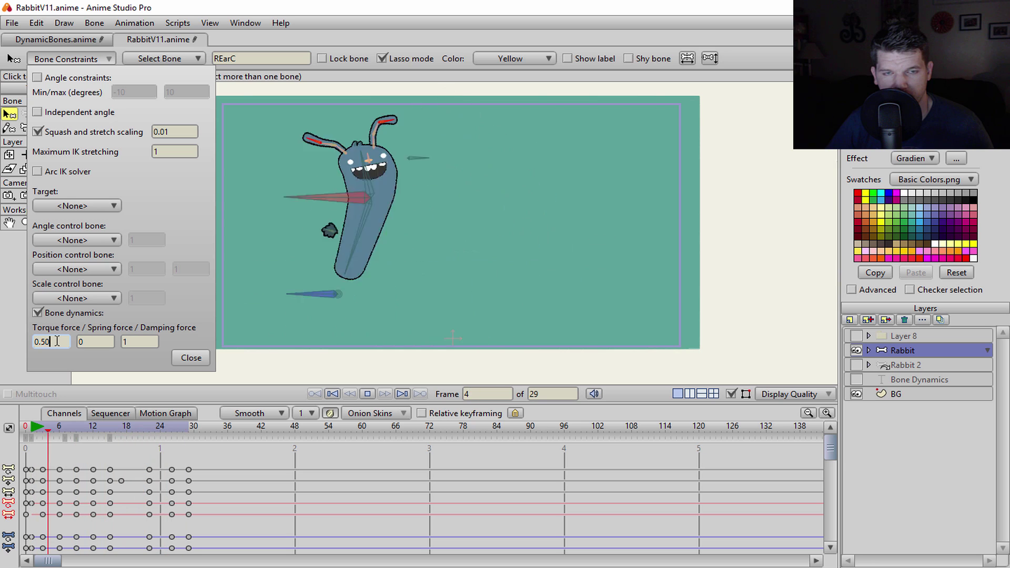
- Try spring force values 0.10, 0.40 and 0.50, settling on 0.60
click(109, 342)
text(.10)
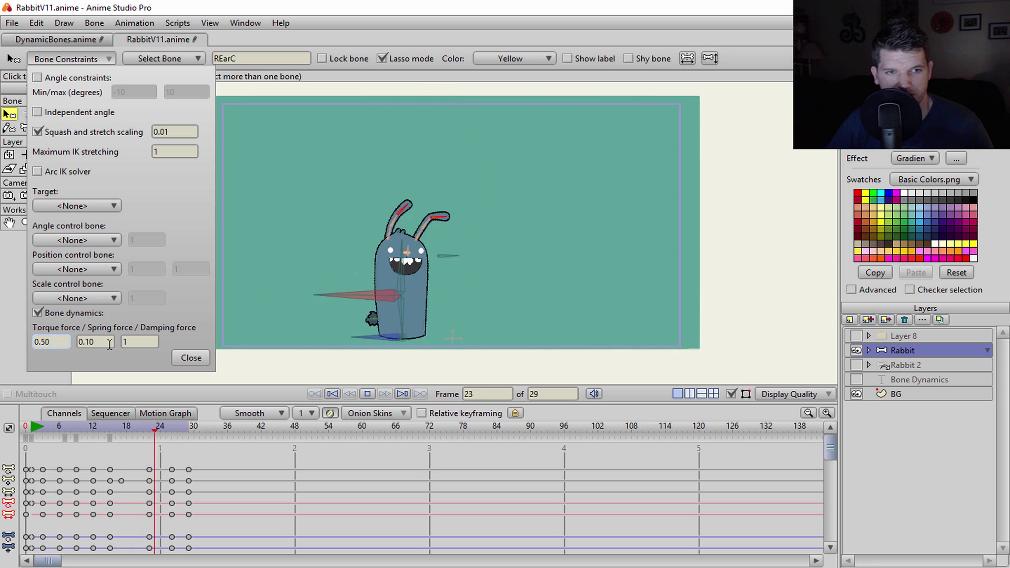
key(BackSpace)
key(BackSpace)
text(40)
key(shift+Tab)
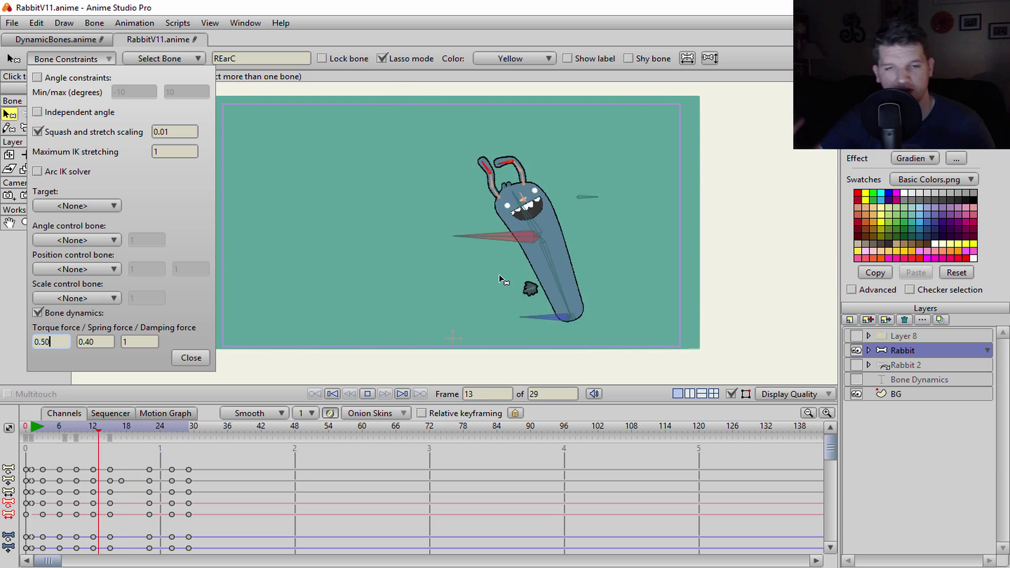
double_click(98, 343)
text(0.50)
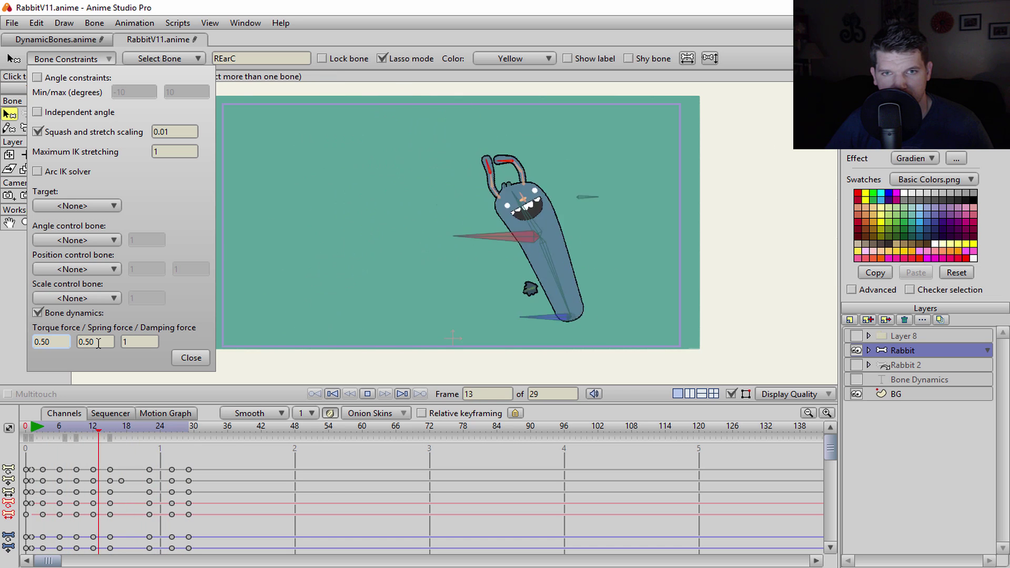
double_click(107, 343)
text(0.60)
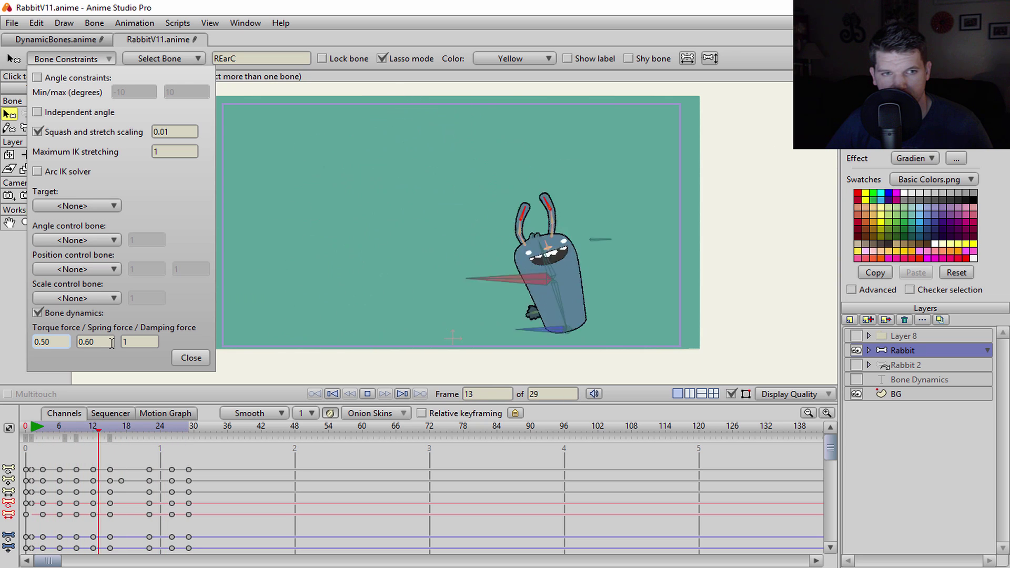
- Set REarC's damping force to 0.70, then 0.90
double_click(127, 341)
text(0.70)
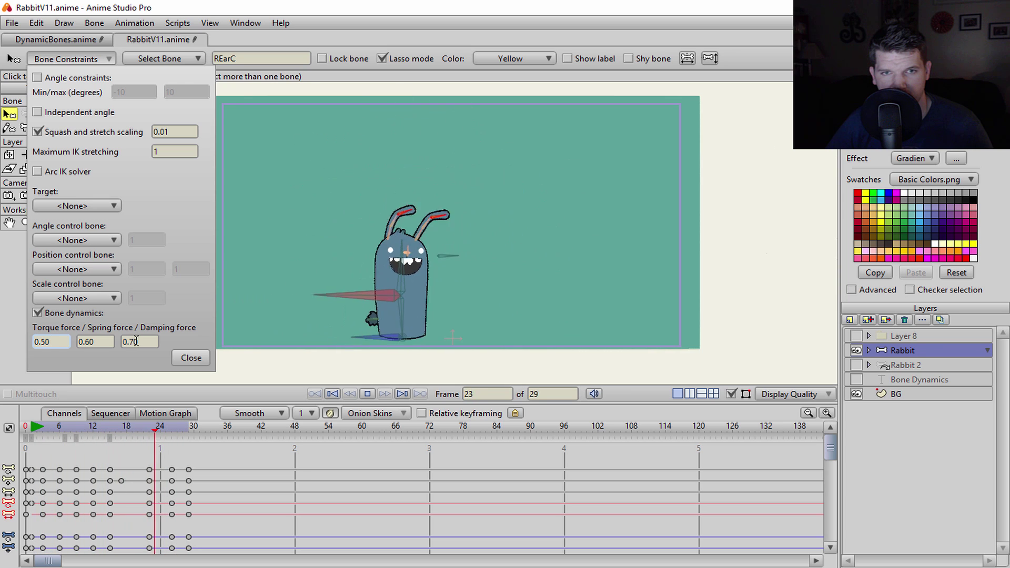
double_click(137, 341)
text(0.90)
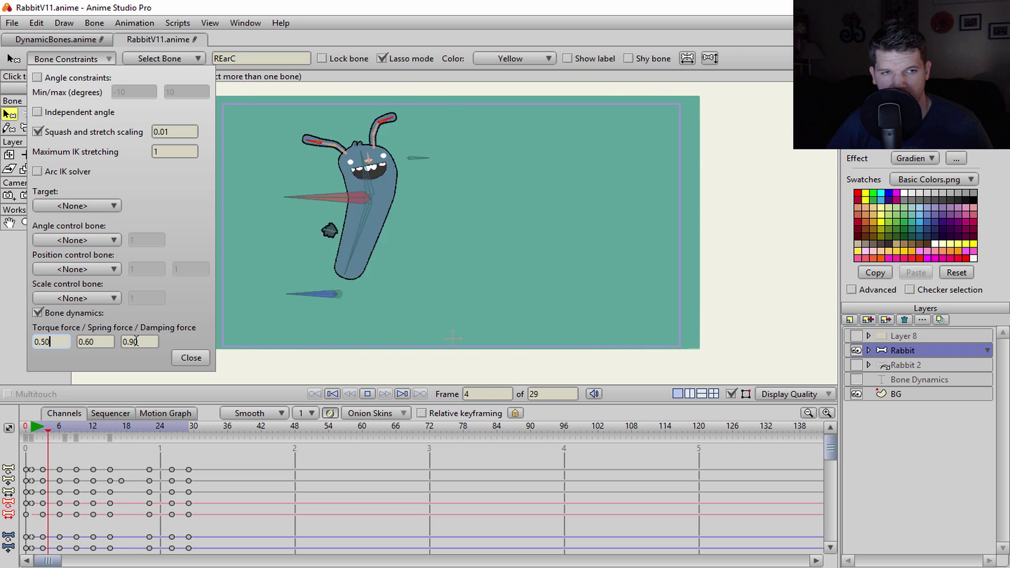
- Close the Bone Constraints dialog to finish the ear bone setup
click(190, 357)
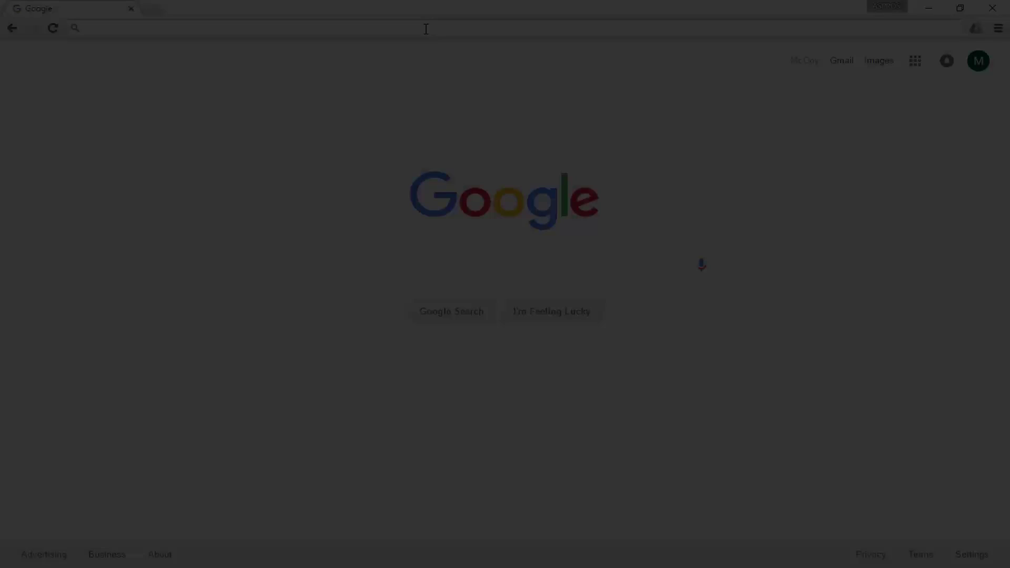
- Go to facebook.com, open the animation artist's page and dismiss the login prompt
text(facebook)
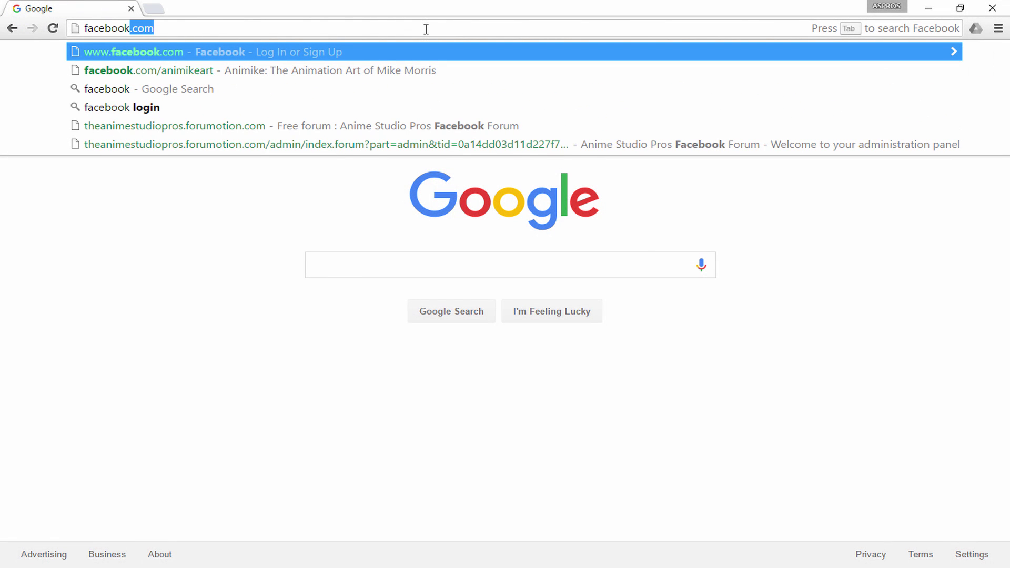
text(.c)
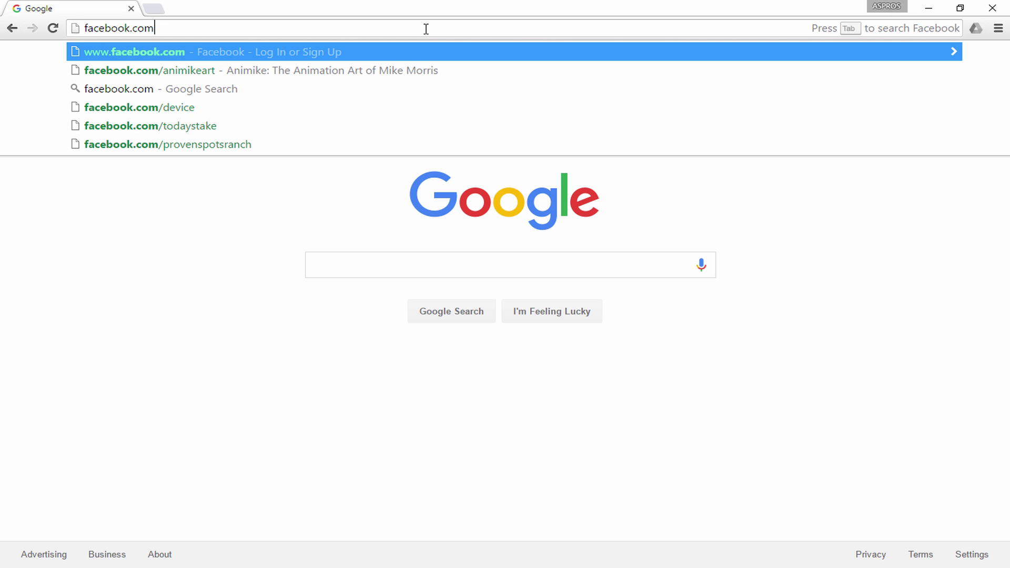
text(om)
click(401, 67)
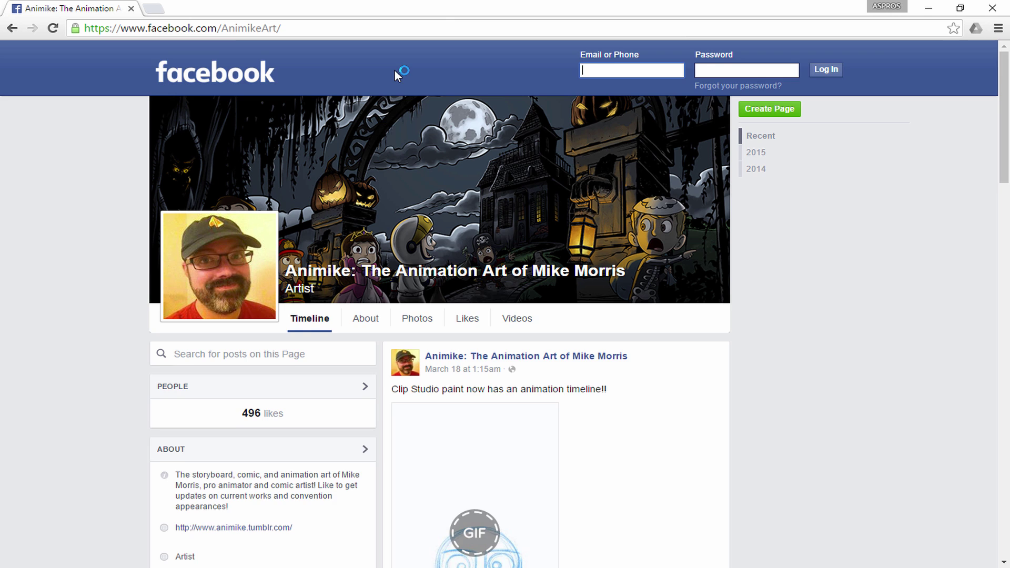
scroll(379, 105, down, 1)
scroll(680, 234, down, 10)
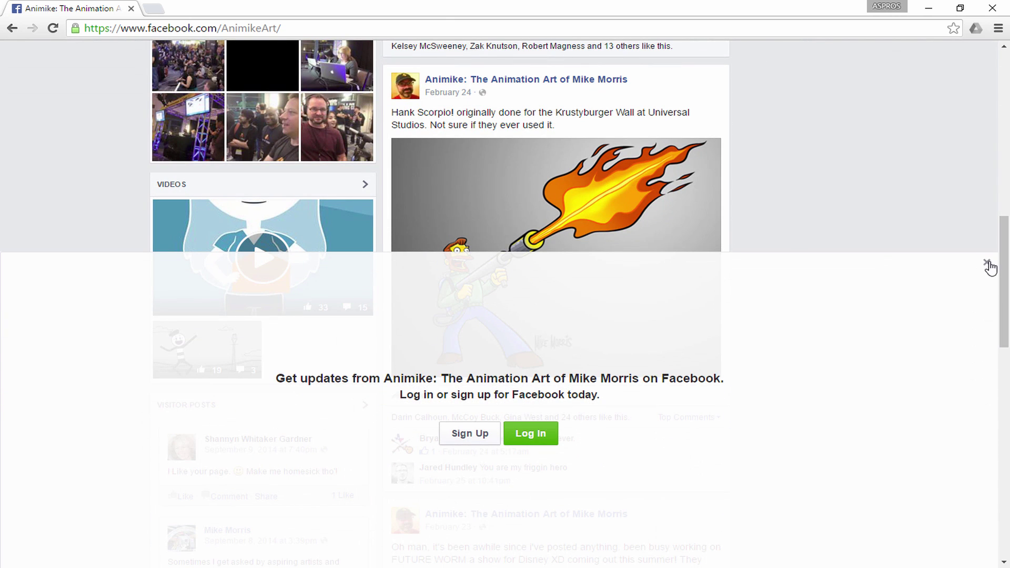
click(987, 262)
- Browse the artist's posts and photos, then return to Google and enter the creator's Gumroad address
scroll(844, 243, down, 8)
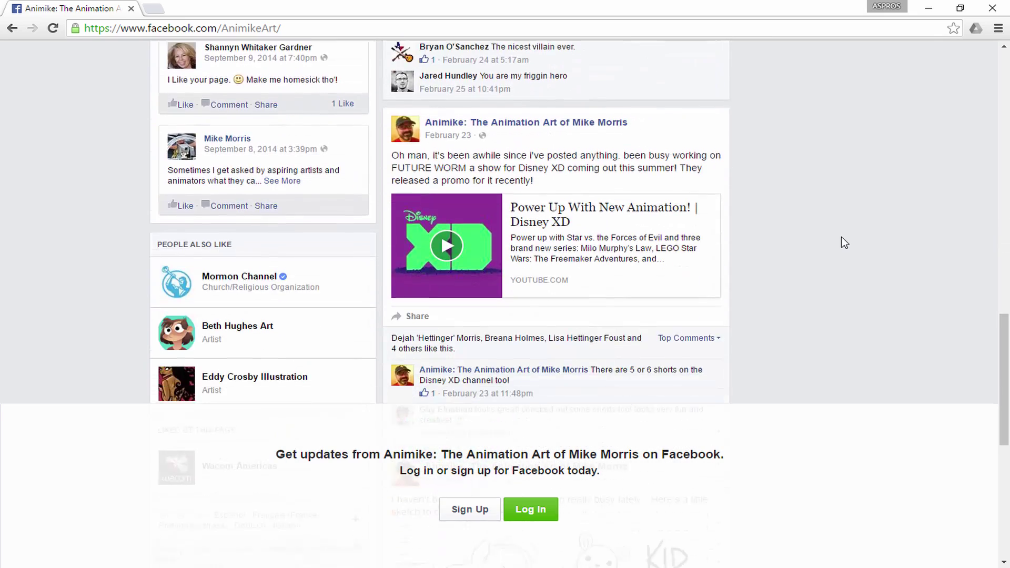
scroll(844, 243, down, 6)
scroll(844, 242, up, 20)
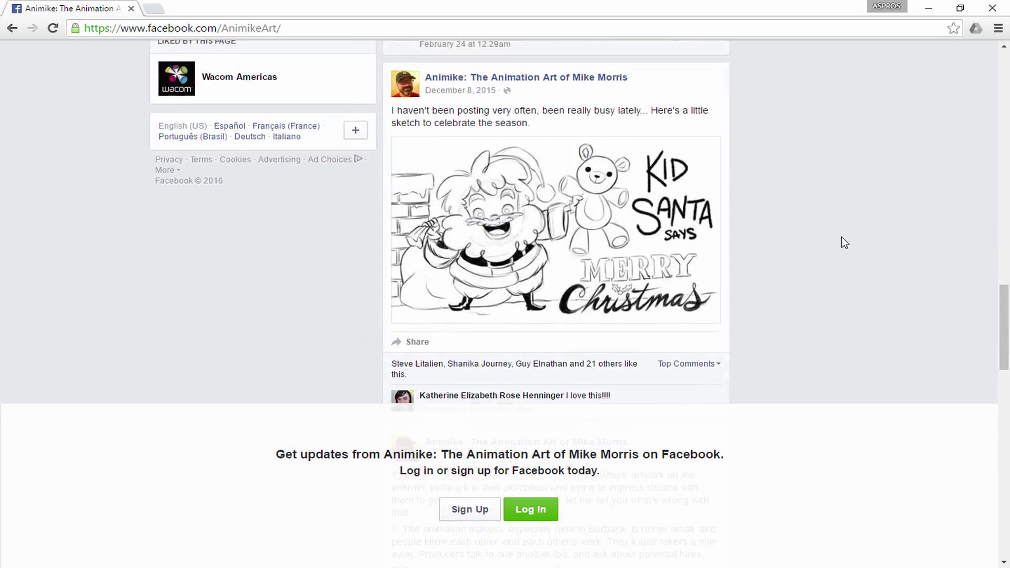
scroll(841, 243, up, 1)
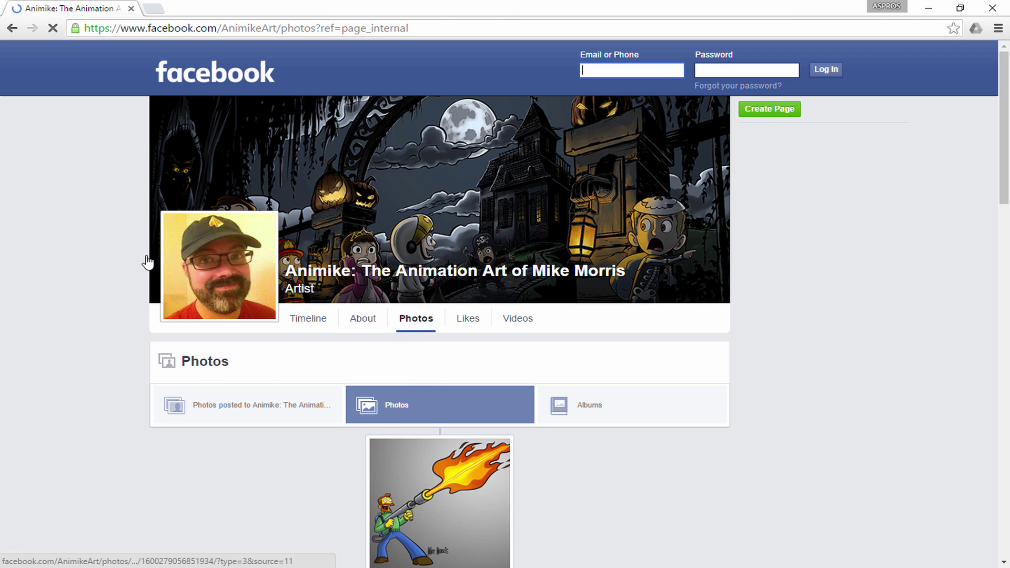
scroll(106, 244, down, 7)
scroll(106, 244, down, 5)
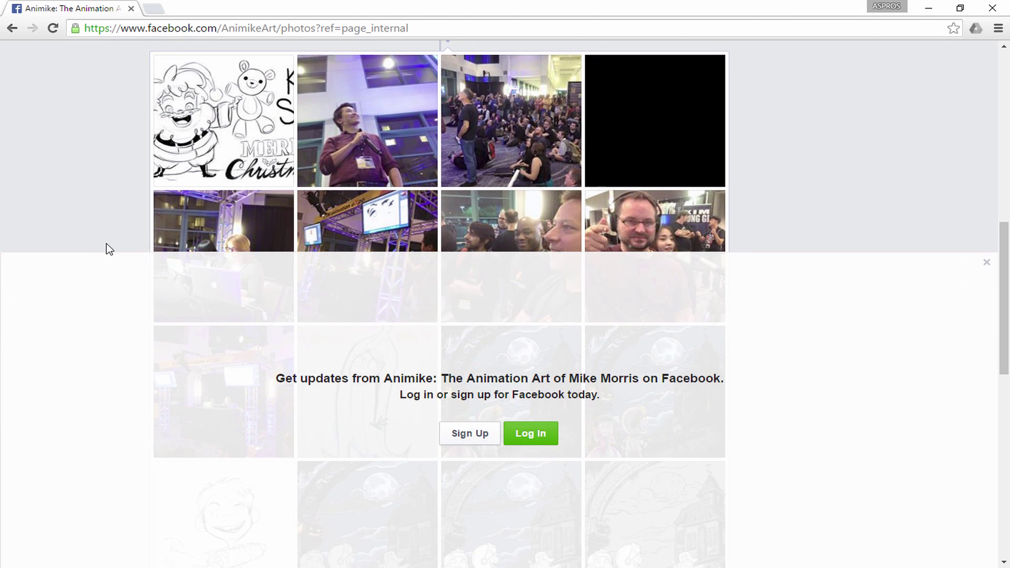
scroll(106, 245, up, 12)
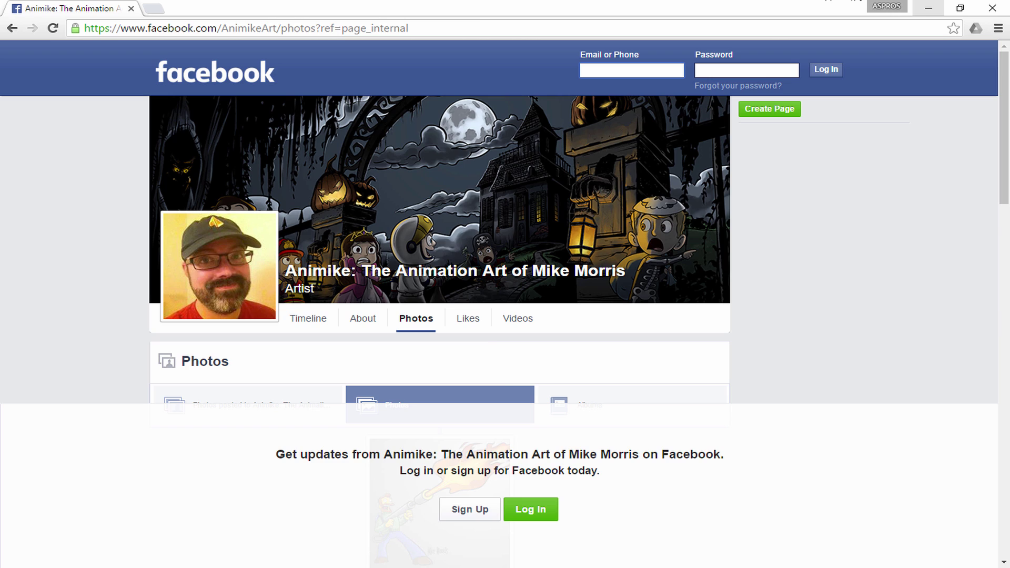
click(478, 27)
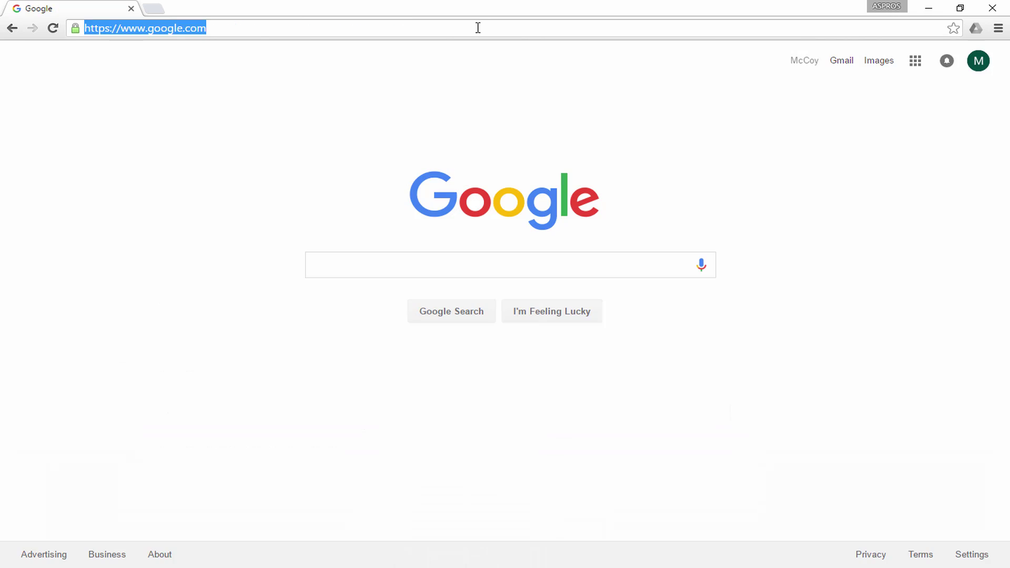
text(www.gum)
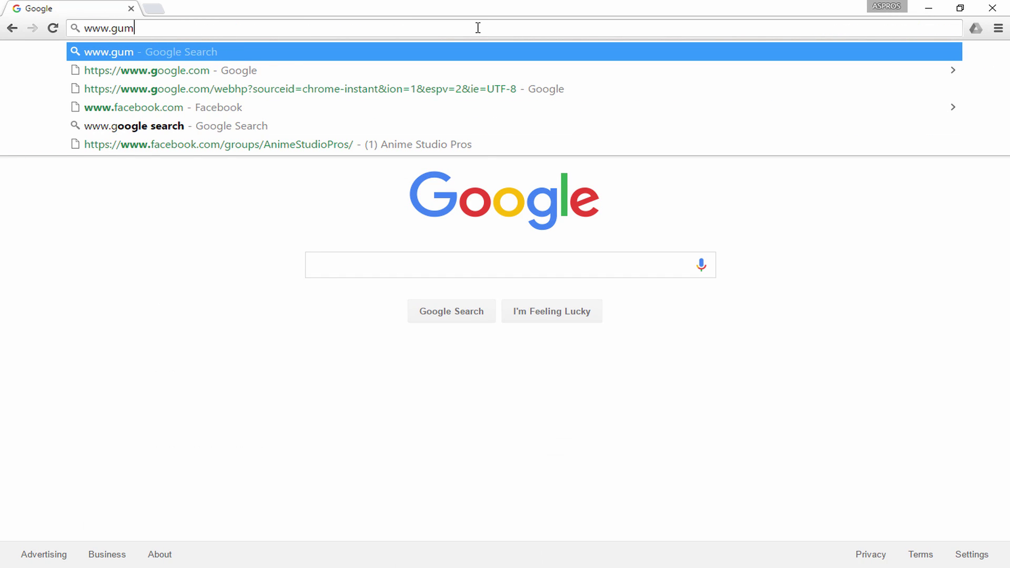
text(road.com/mccoy)
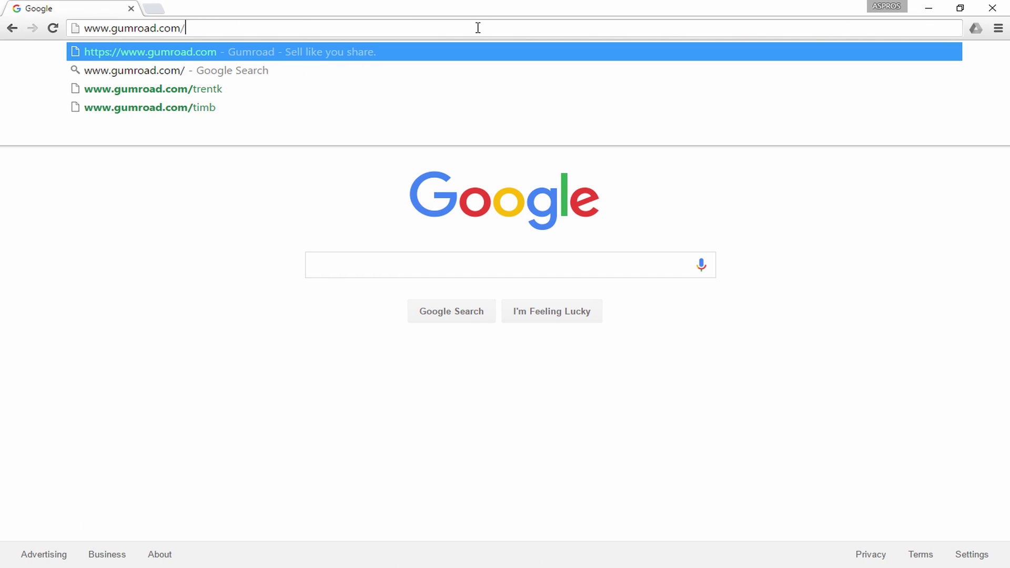
text(buck)
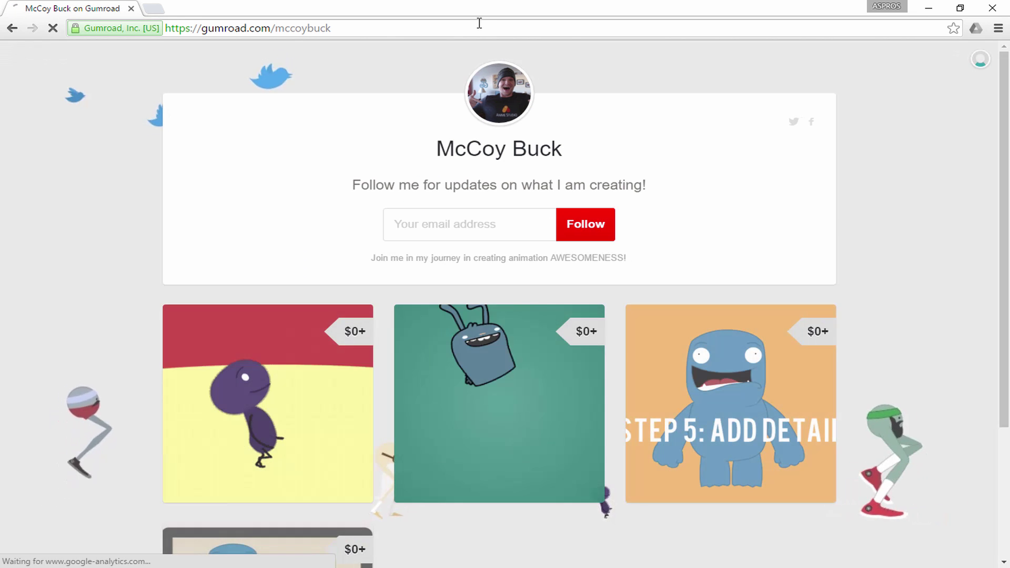
- Open the Character Rabbit Rig product and start a $5 checkout, then cancel it
scroll(158, 170, down, 1)
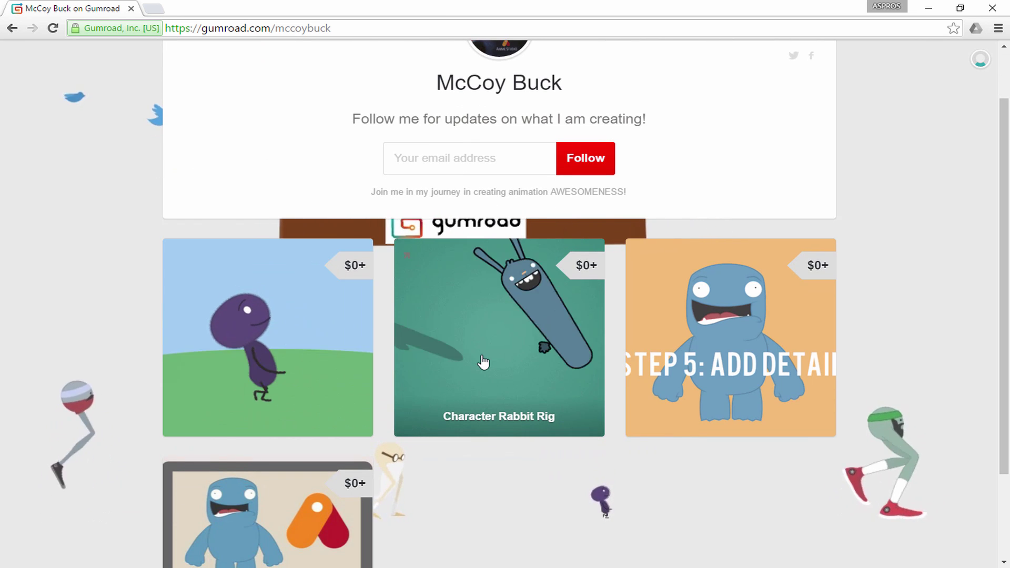
click(483, 362)
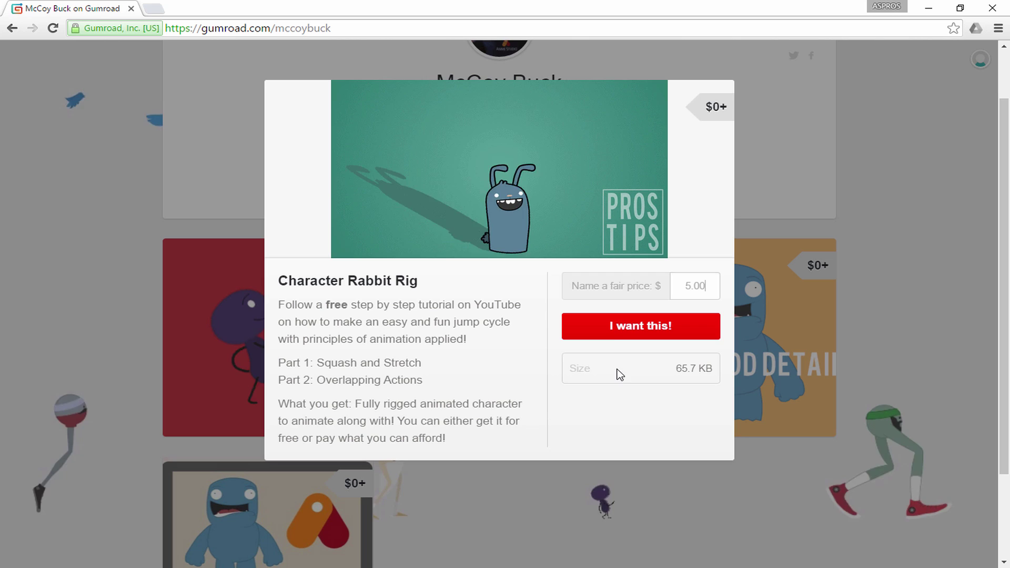
click(618, 328)
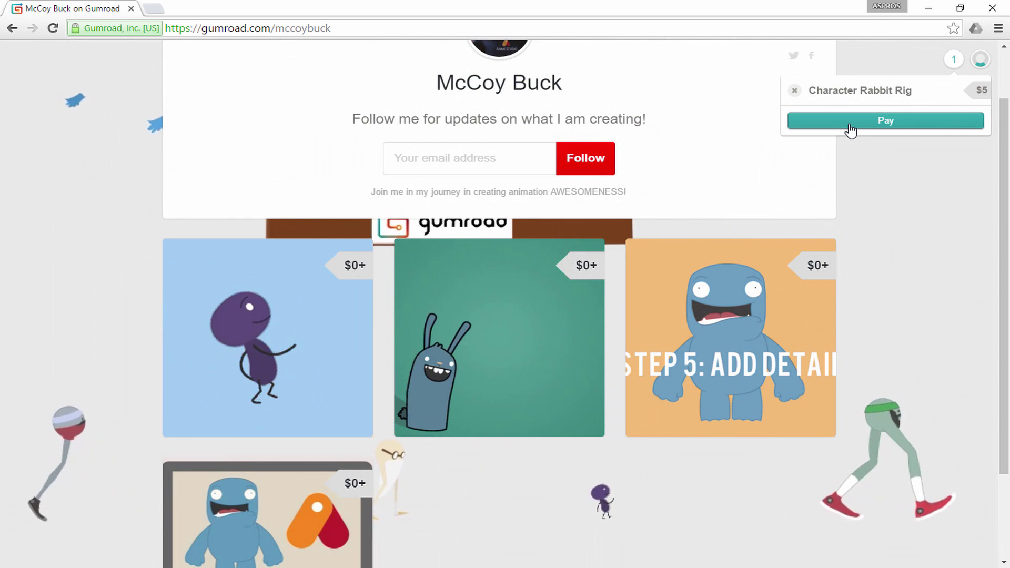
click(851, 122)
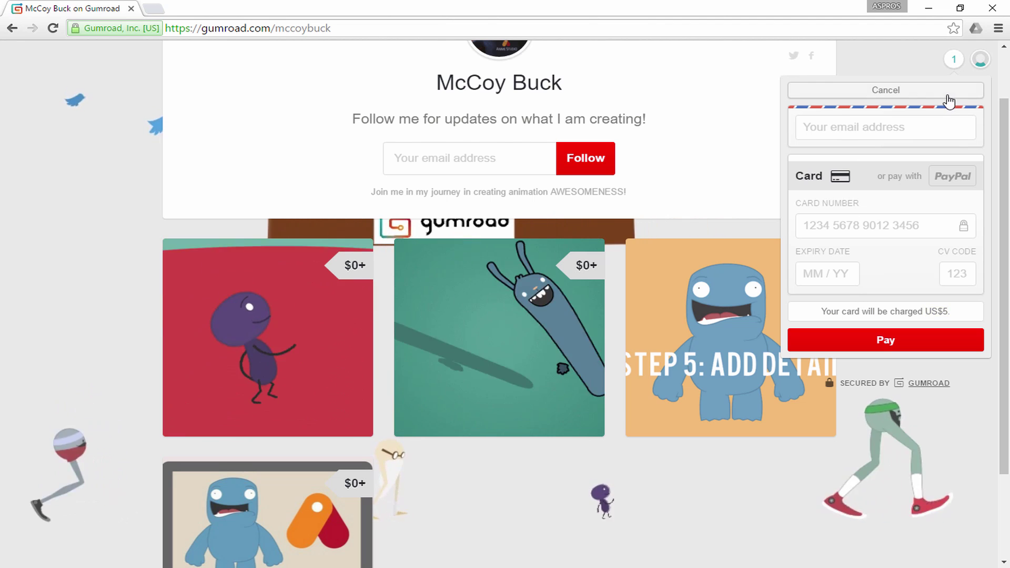
click(952, 62)
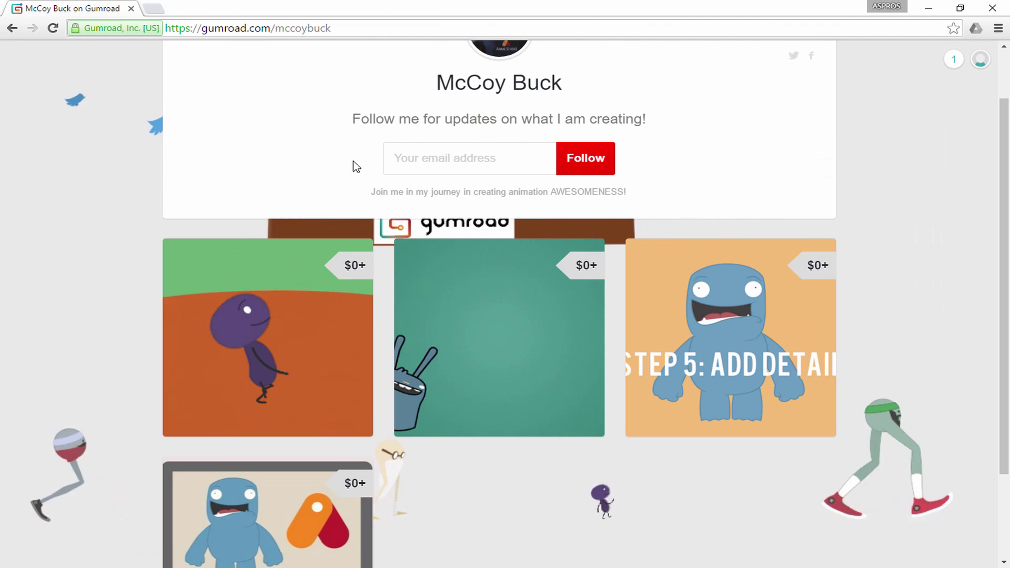
- Enter a fair price of 0.00 and add the Character Rabbit Rig to the cart for free
click(432, 335)
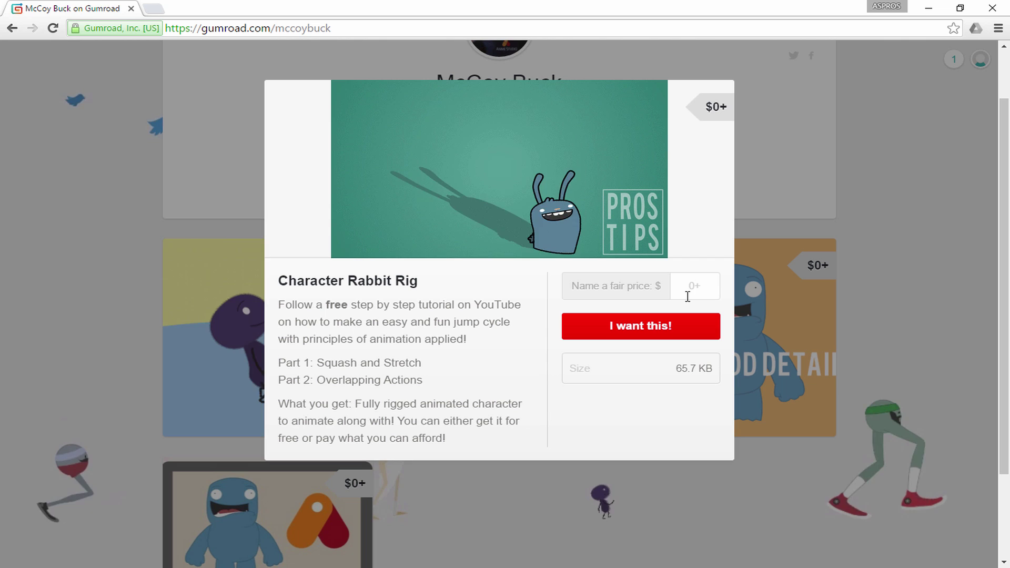
text(0.00)
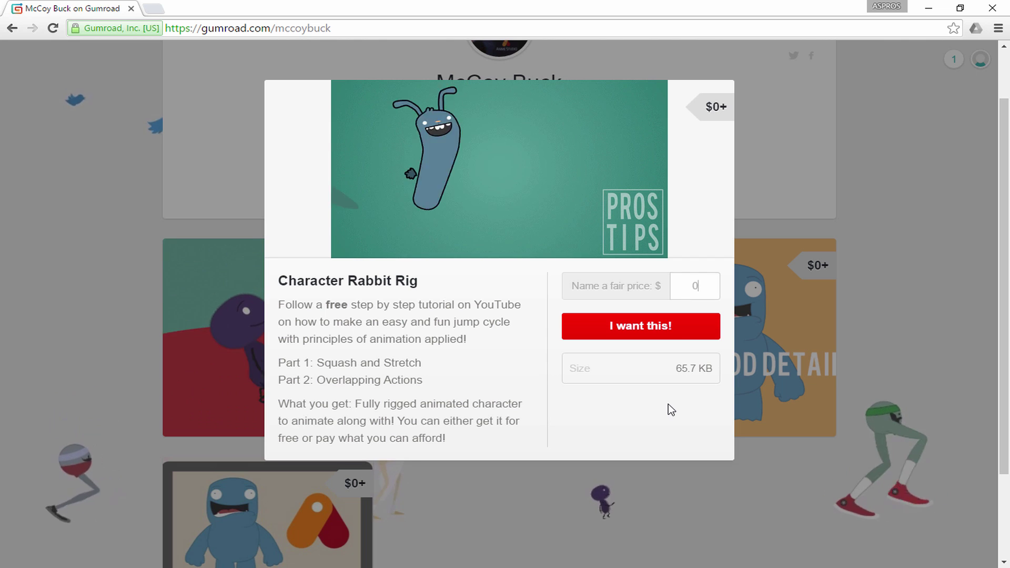
click(634, 331)
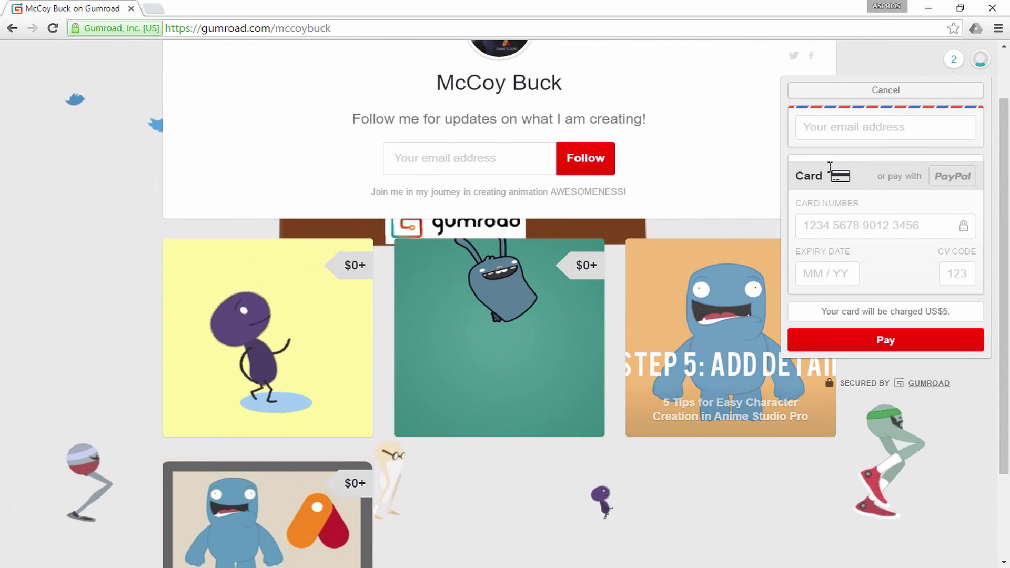
click(958, 66)
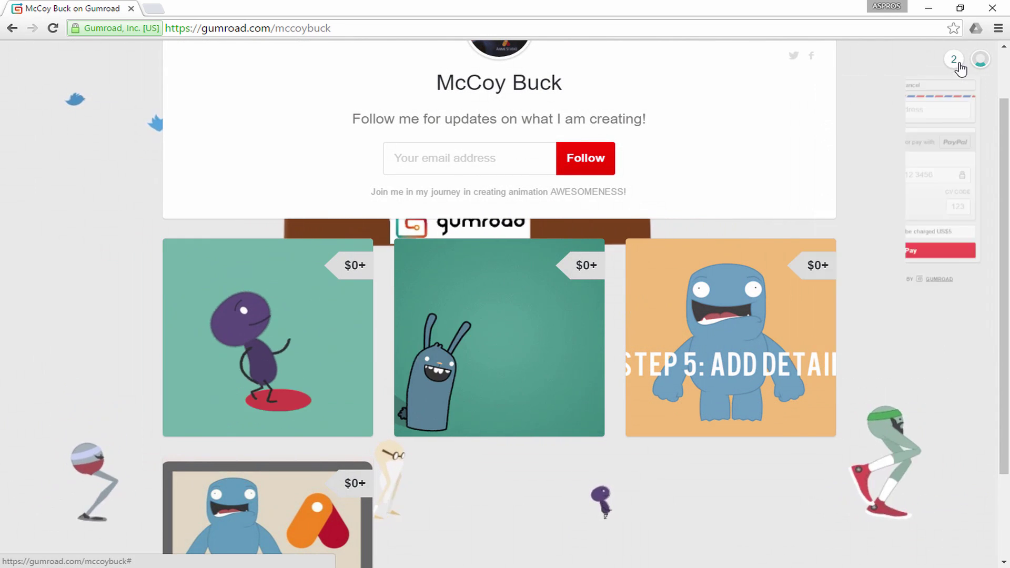
click(903, 124)
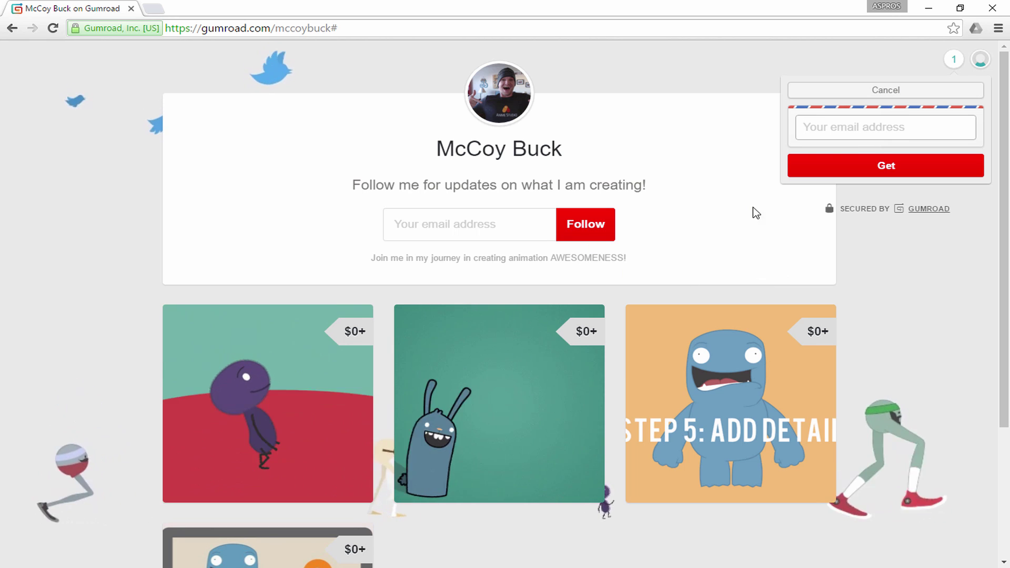
- Dismiss the free checkout panel, enter an e-mail address, and follow the Gumroad creator
click(943, 99)
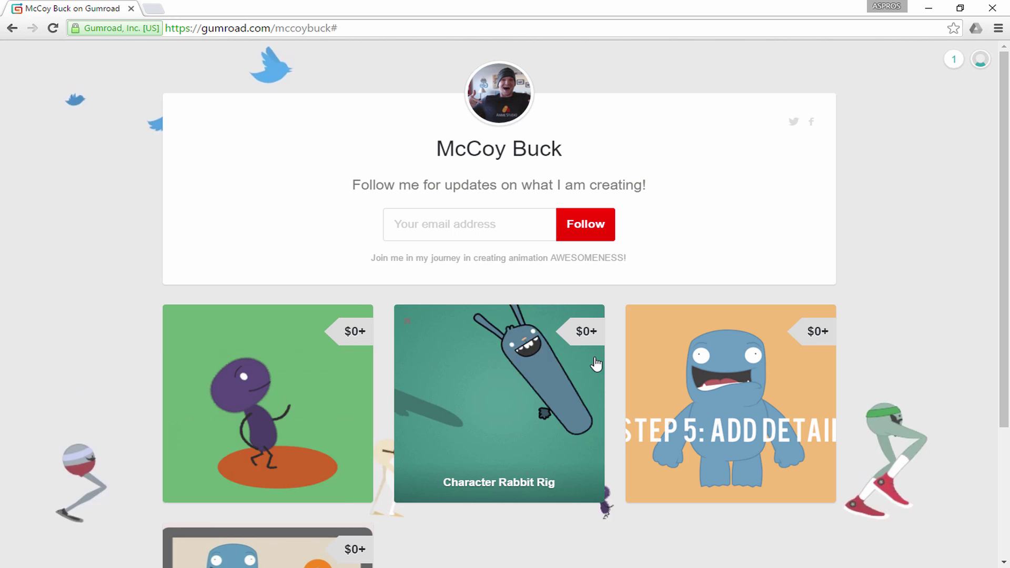
click(450, 235)
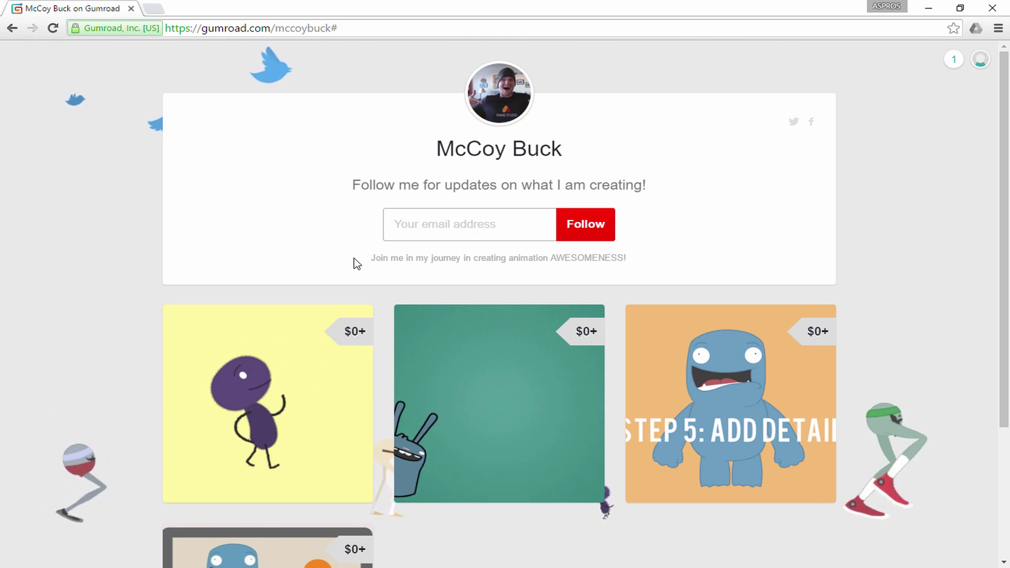
text(youemail@gmailc.)
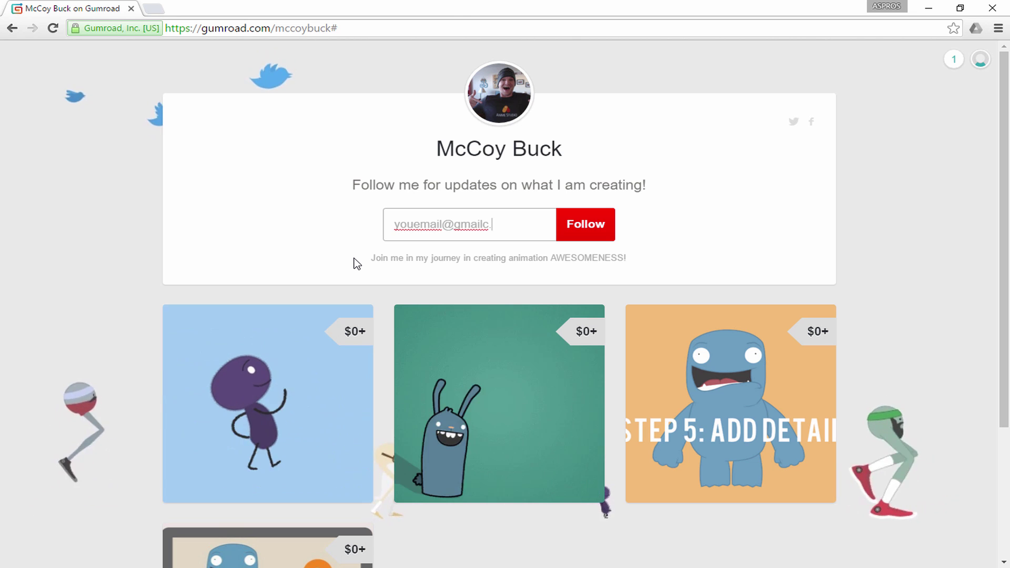
key(BackSpace)
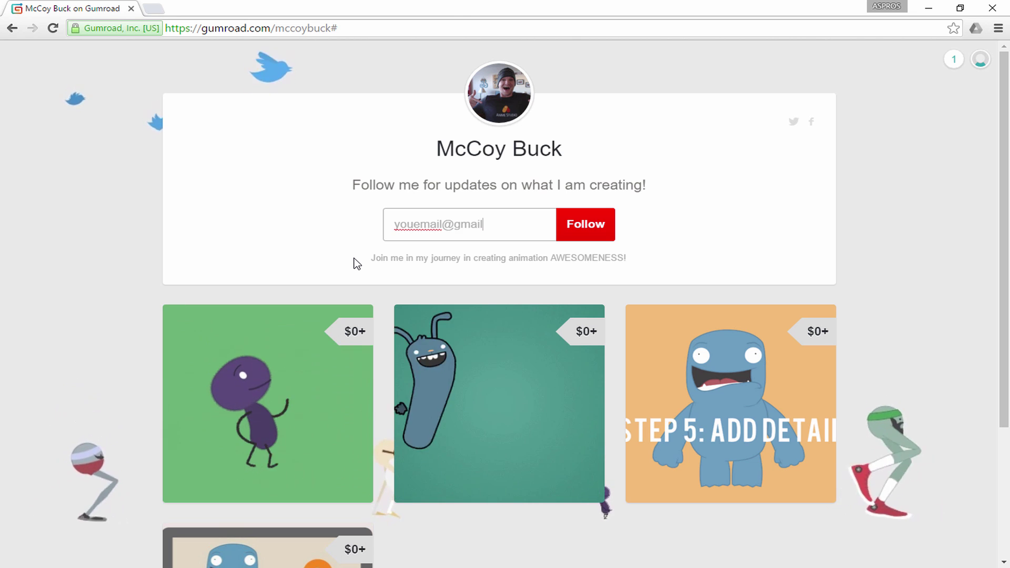
text(.com)
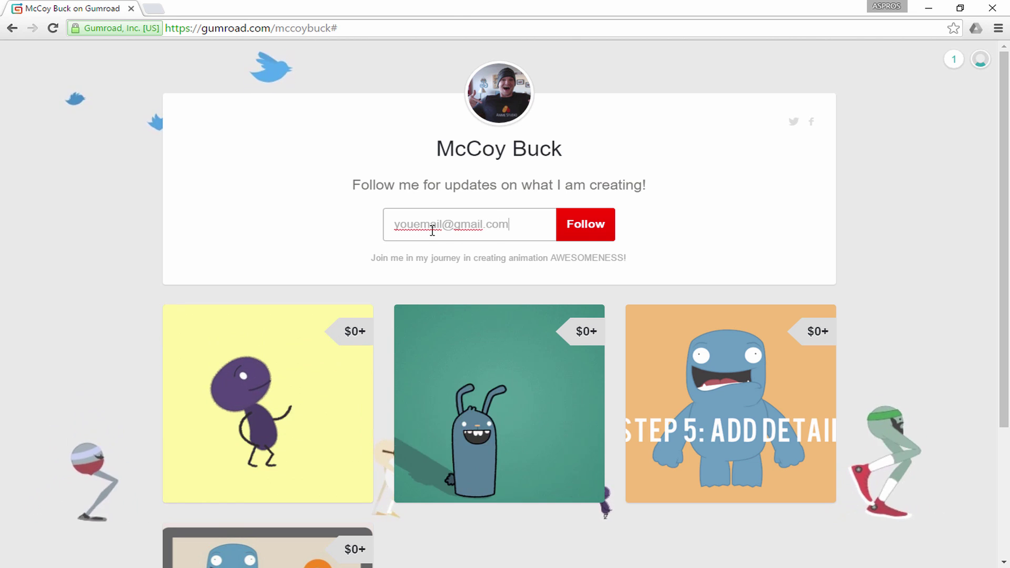
click(583, 229)
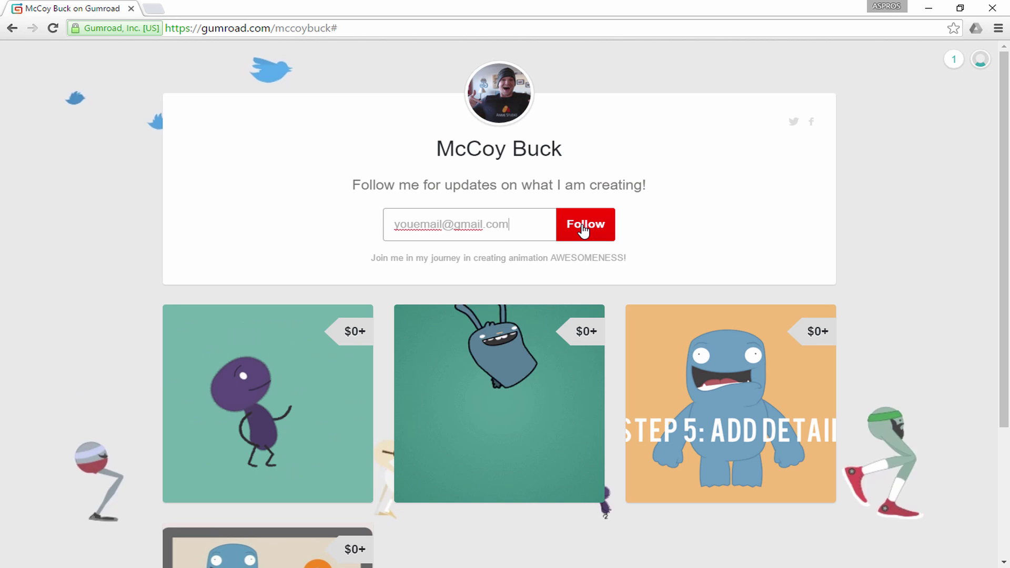